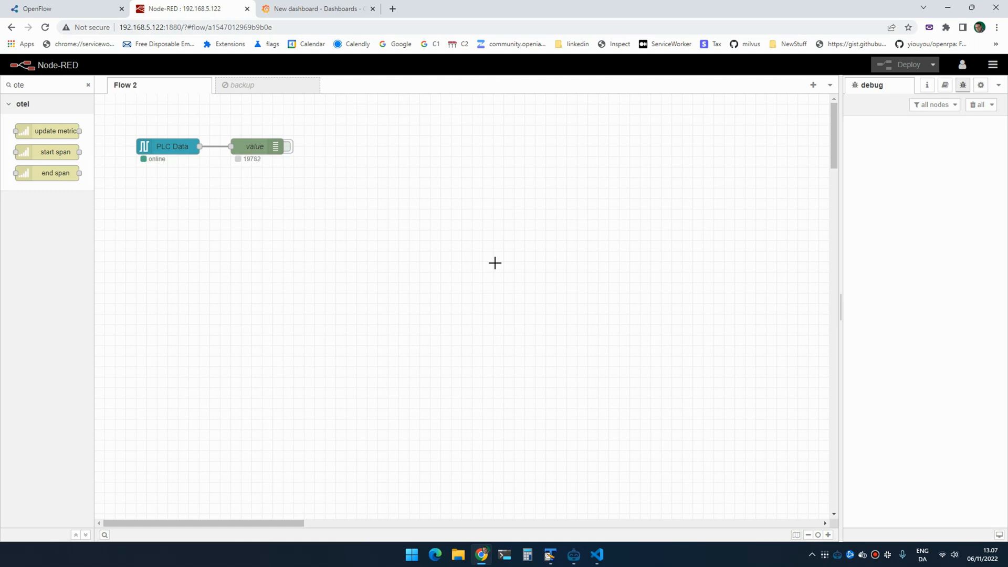
Inspect the PLC Data node's connection configuration and variable list without changing anything
{"action": "left_click", "coordinate": [182, 151]}
{"action": "double_click", "coordinate": [182, 151]}
{"action": "left_click", "coordinate": [799, 161]}
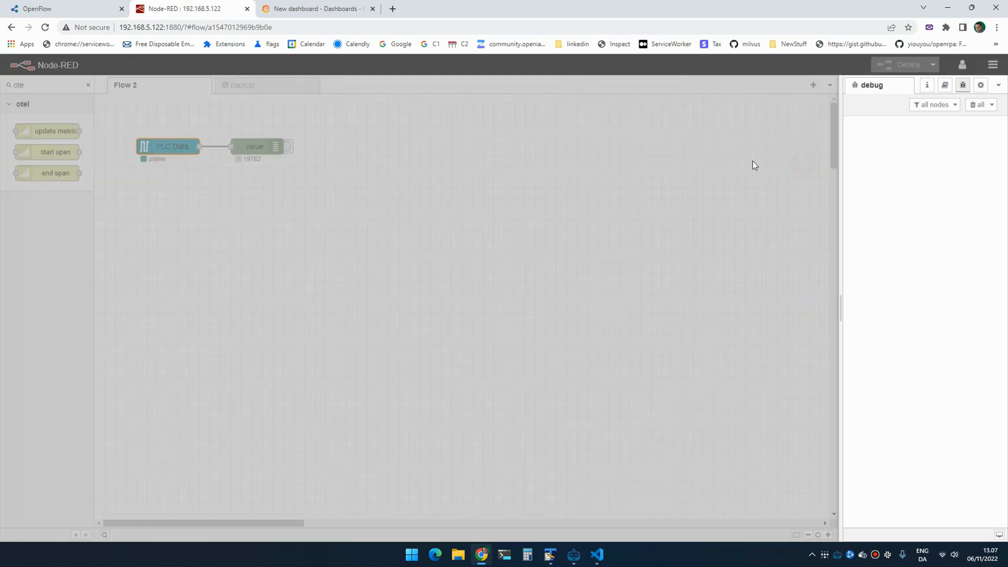
{"action": "left_click", "coordinate": [666, 161]}
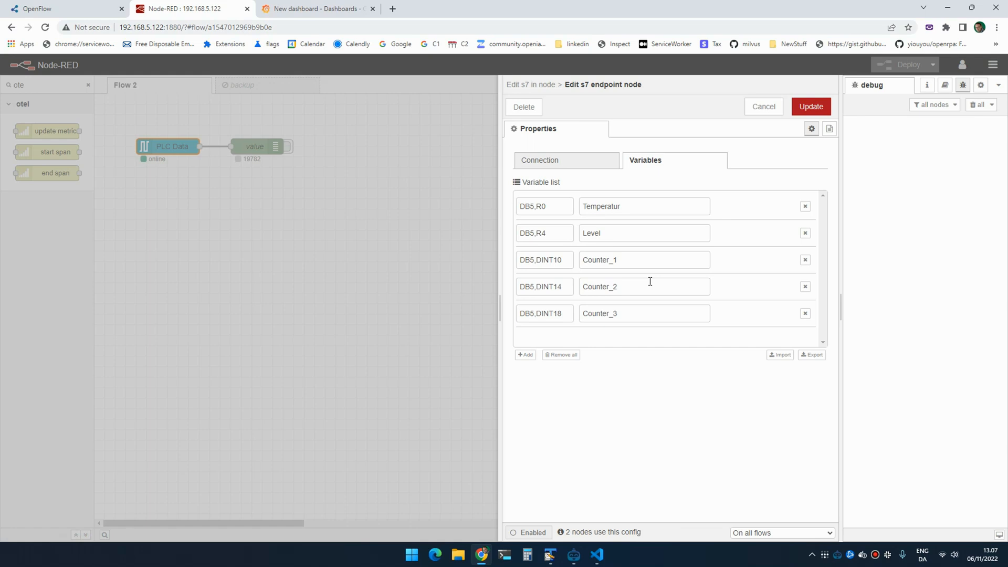
{"action": "left_click", "coordinate": [764, 107]}
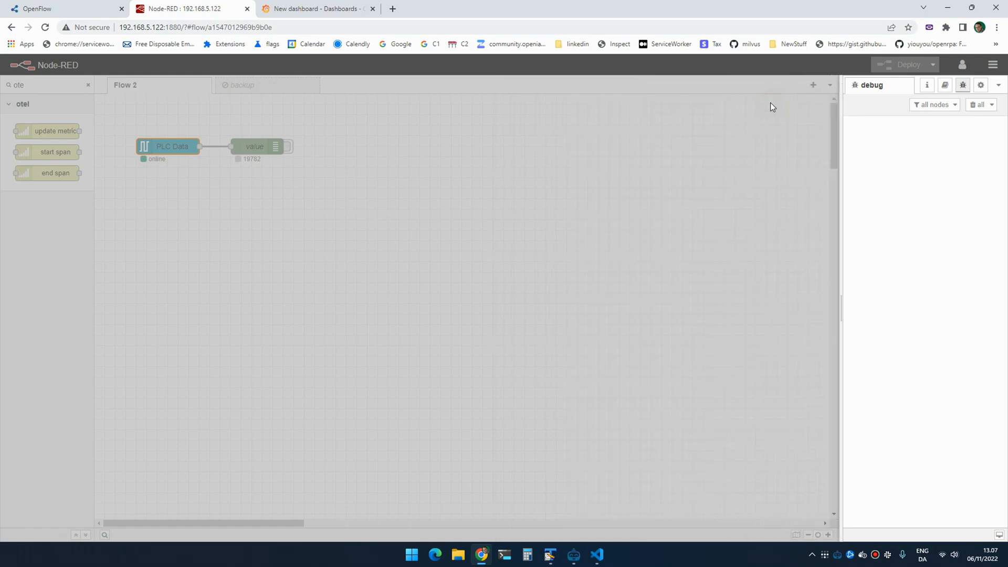
{"action": "left_click", "coordinate": [772, 106]}
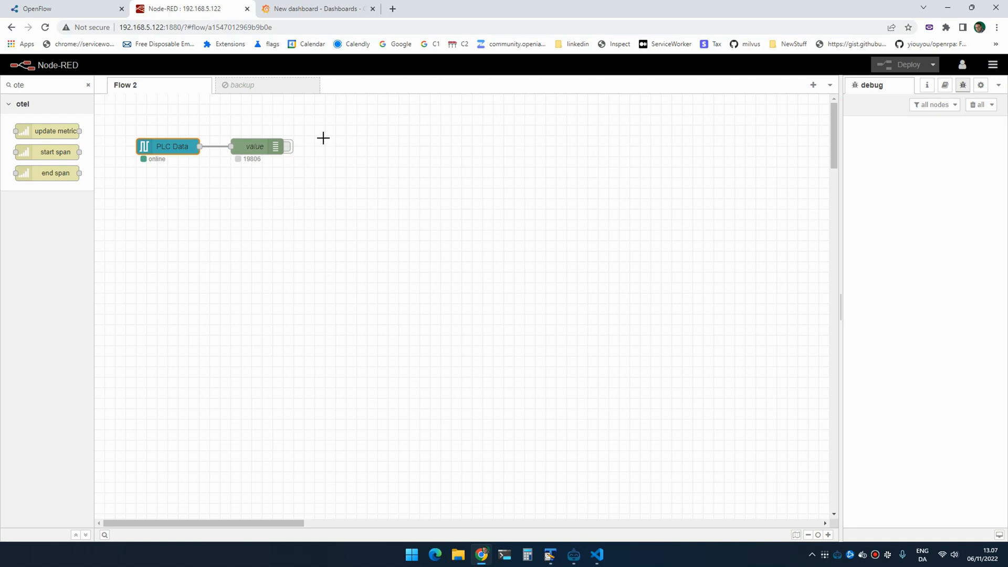
Toggle the value node's debug output, deploy the flow and clear the debug messages
{"action": "left_click", "coordinate": [289, 147]}
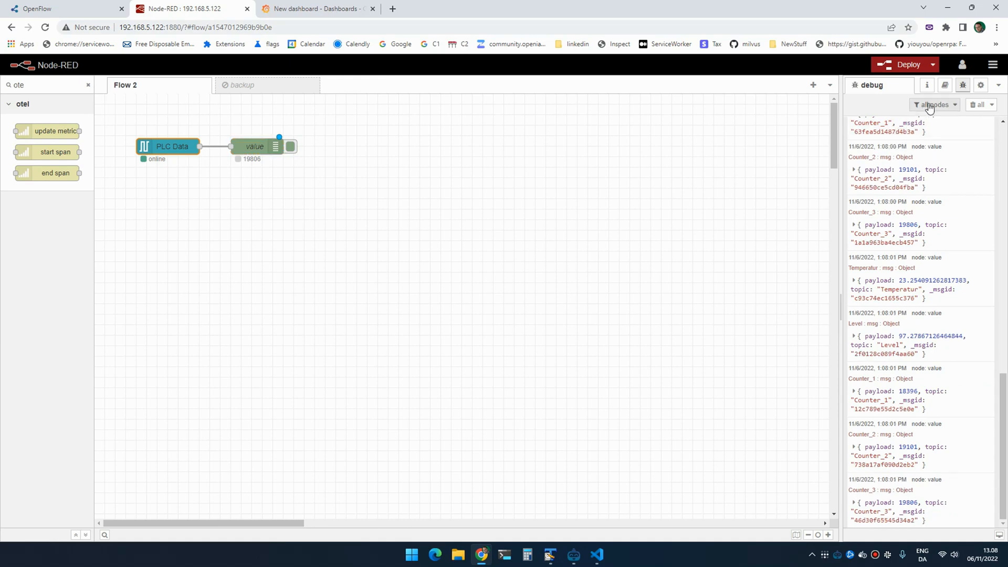
{"action": "left_click", "coordinate": [289, 147]}
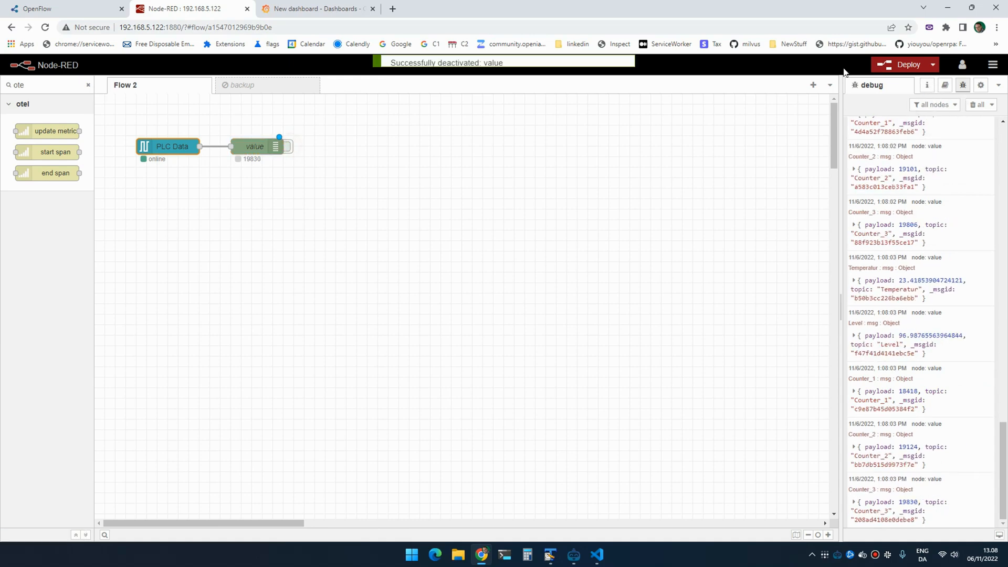
{"action": "left_click", "coordinate": [906, 65]}
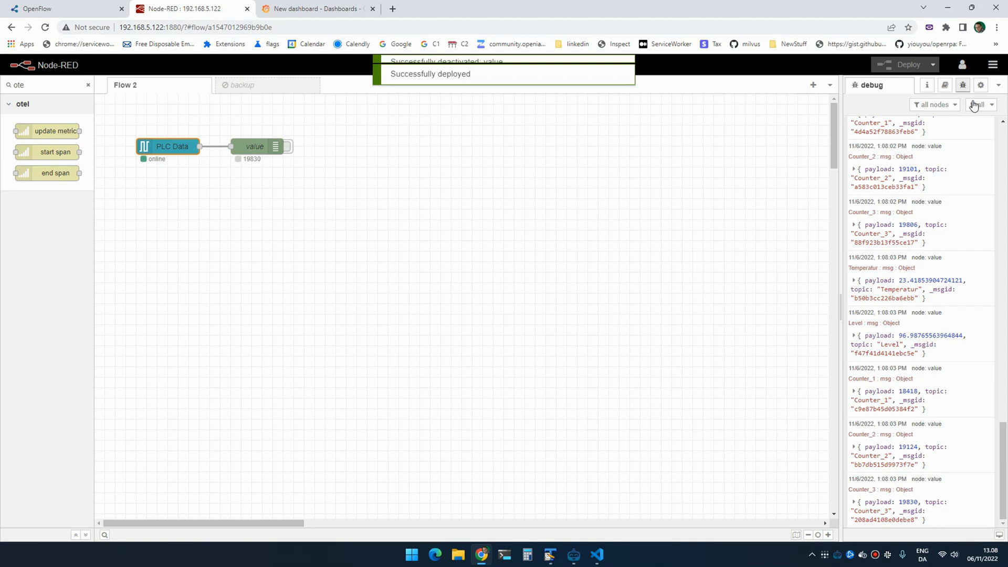
{"action": "left_click", "coordinate": [976, 105]}
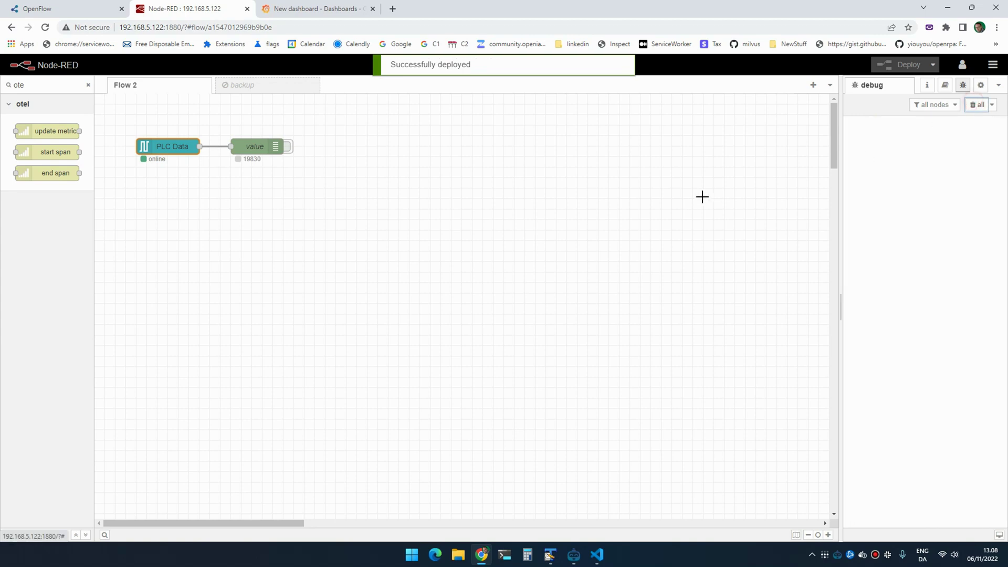
{"action": "left_click", "coordinate": [275, 126]}
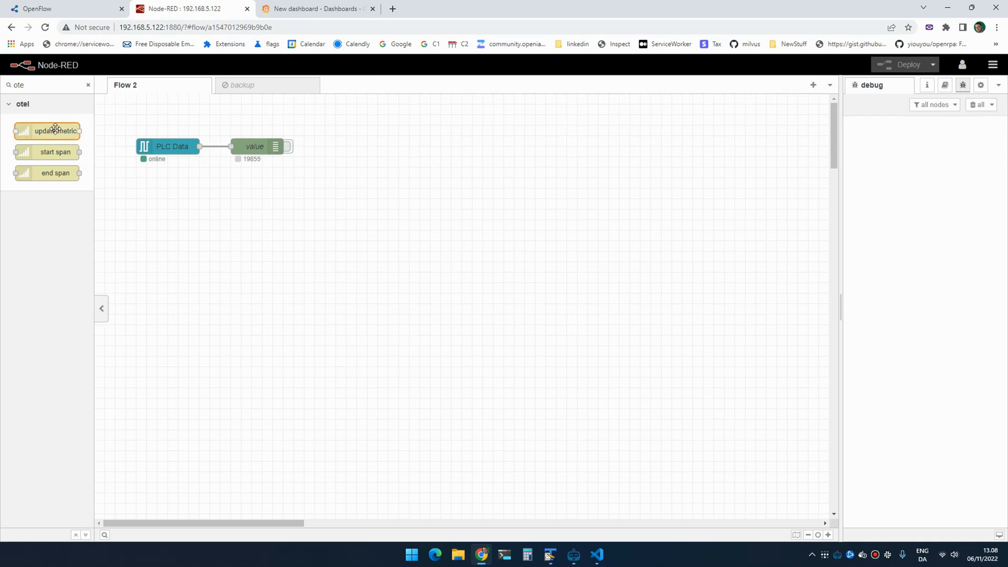
Add an update metric node wired from PLC Data and drop a function node onto that wire
{"action": "left_click_drag", "start_coordinate": [48, 130], "coordinate": [263, 183]}
{"action": "left_click_drag", "start_coordinate": [199, 146], "coordinate": [256, 178]}
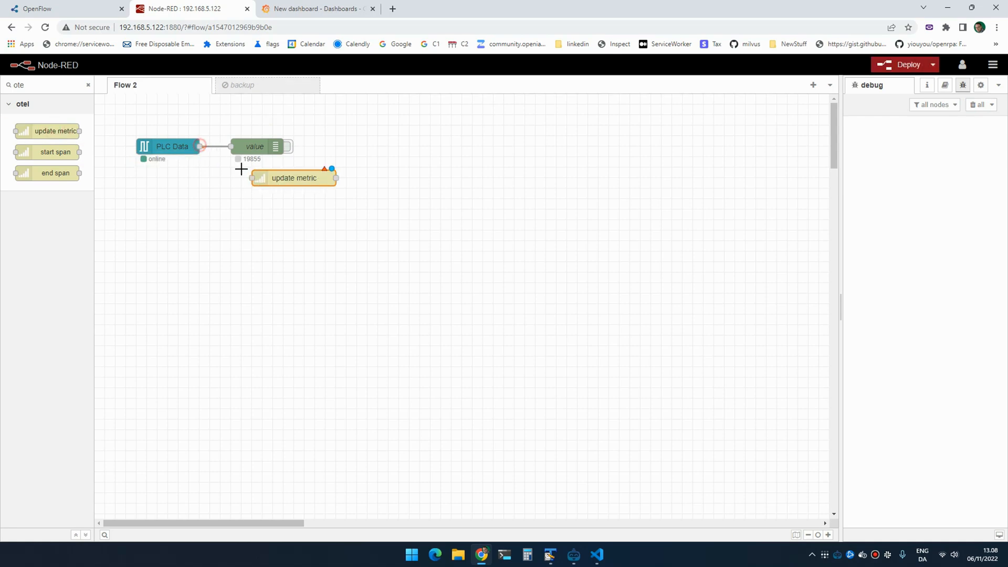
{"action": "left_click_drag", "start_coordinate": [327, 183], "coordinate": [379, 184]}
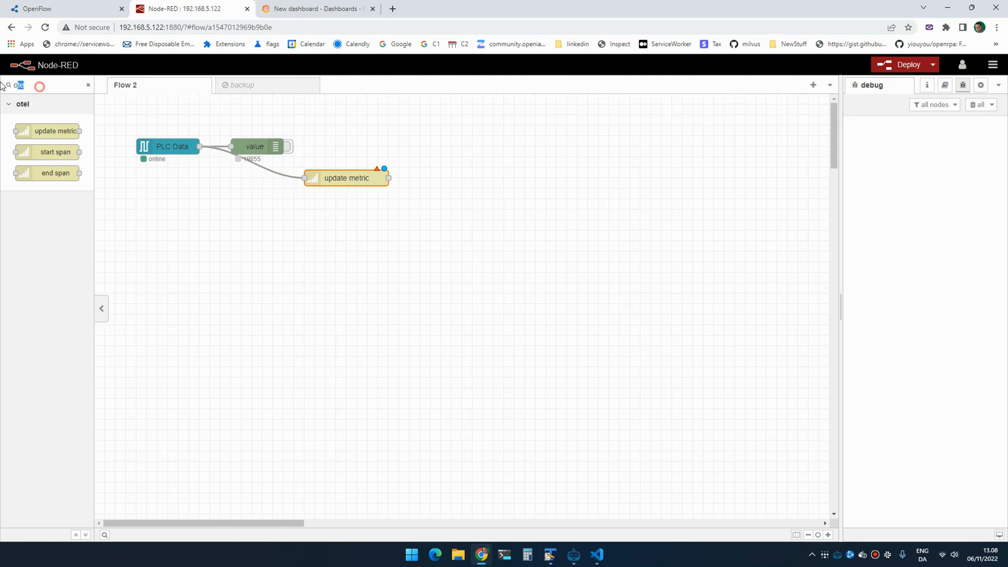
{"action": "double_click", "coordinate": [39, 85]}
{"action": "type", "text": "func"}
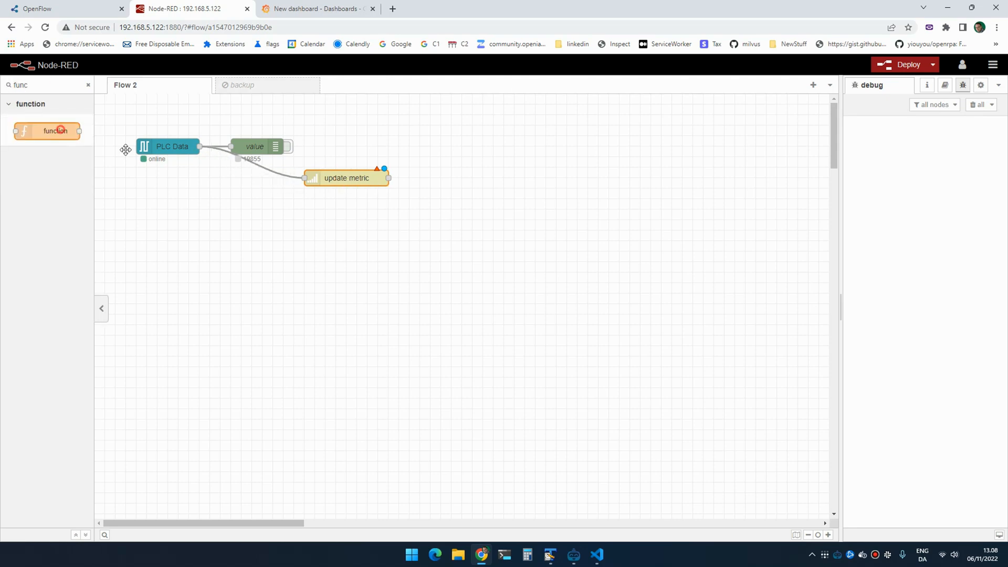
{"action": "mouse_move", "coordinate": [60, 131]}
{"action": "left_mouse_down"}
{"action": "mouse_move", "coordinate": [270, 170]}
{"action": "mouse_move", "coordinate": [270, 181]}
{"action": "mouse_move", "coordinate": [347, 178]}
{"action": "left_mouse_up"}
Create a new metric configuration named 'plc' for the update metric node
{"action": "double_click", "coordinate": [354, 179]}
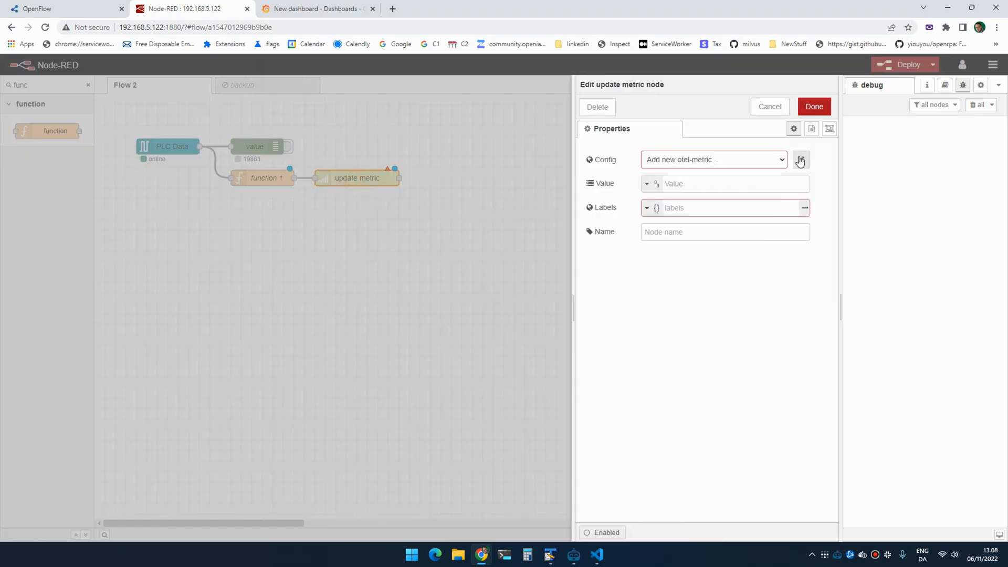
{"action": "left_click", "coordinate": [800, 160]}
{"action": "left_click", "coordinate": [677, 171]}
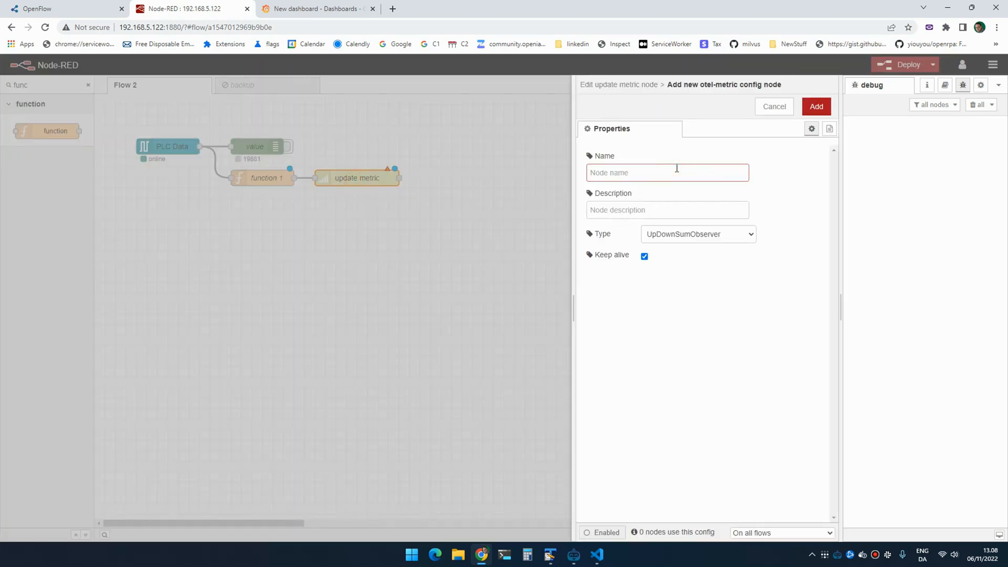
{"action": "type", "text": "plc"}
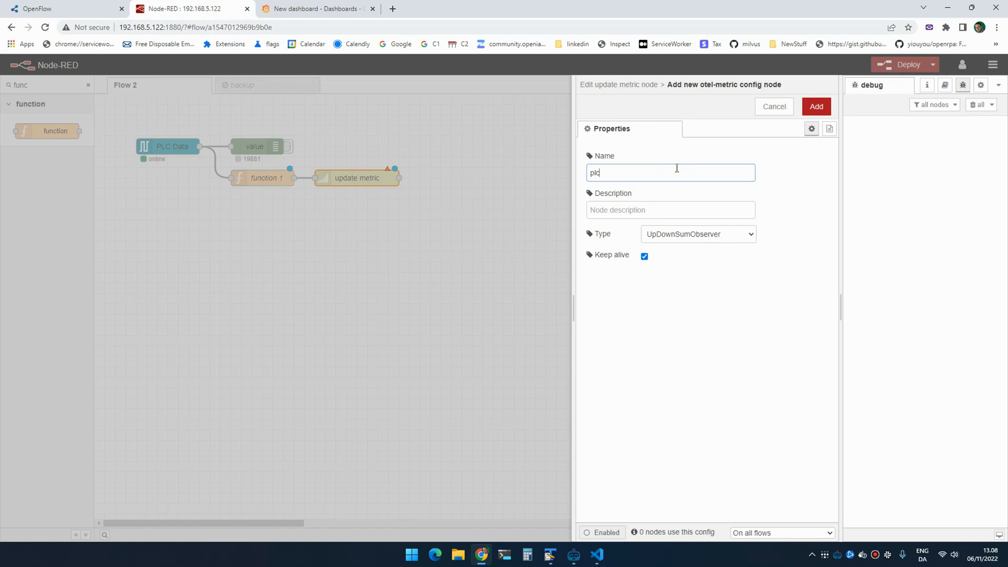
{"action": "key", "text": "ctrl+a"}
{"action": "left_click", "coordinate": [817, 107]}
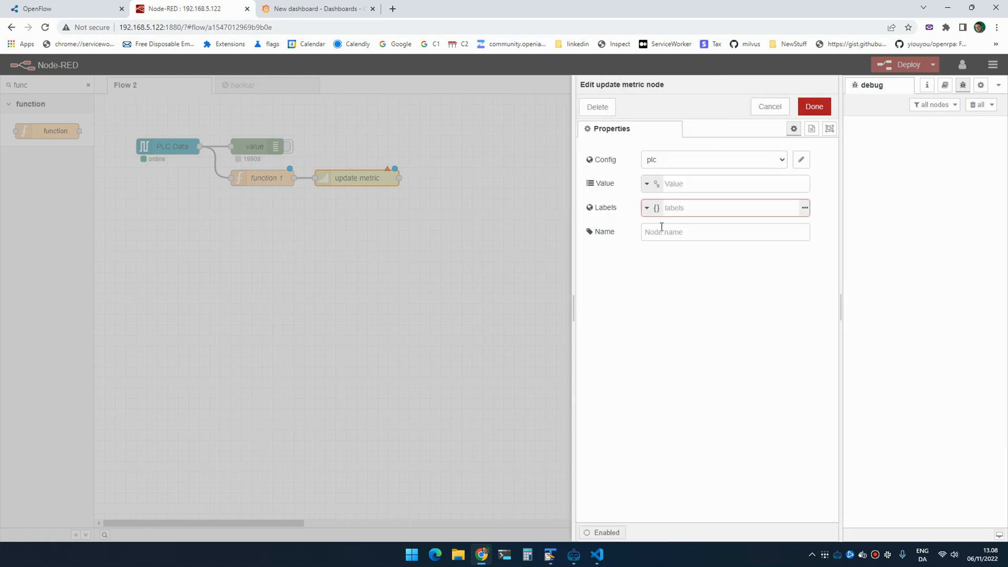
Set the metric value source to msg.payload and labels to msg.labels, then confirm
{"action": "left_click", "coordinate": [687, 184]}
{"action": "type", "text": "msg.payload"}
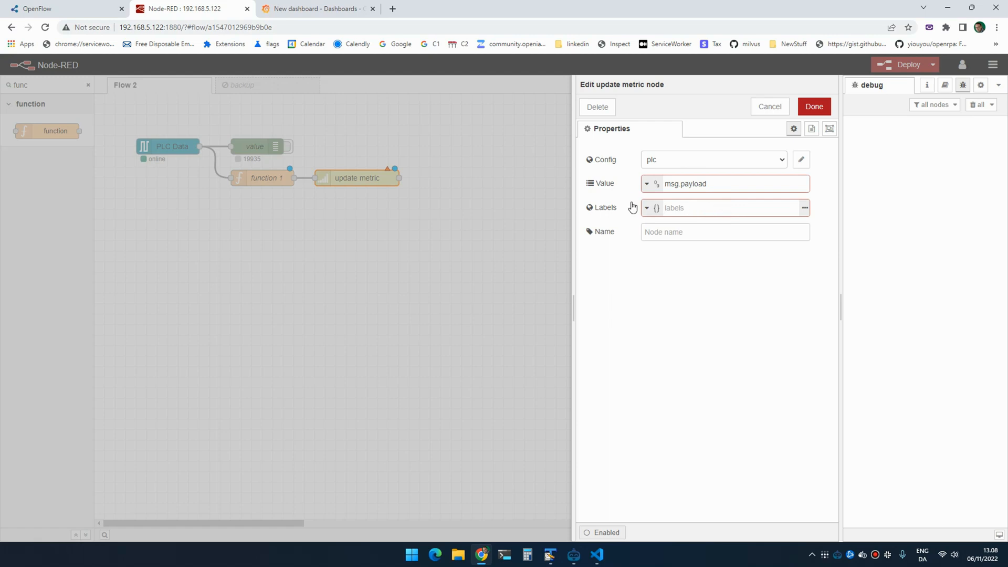
{"action": "left_click", "coordinate": [655, 208]}
{"action": "left_click", "coordinate": [668, 226]}
{"action": "type", "text": "labels"}
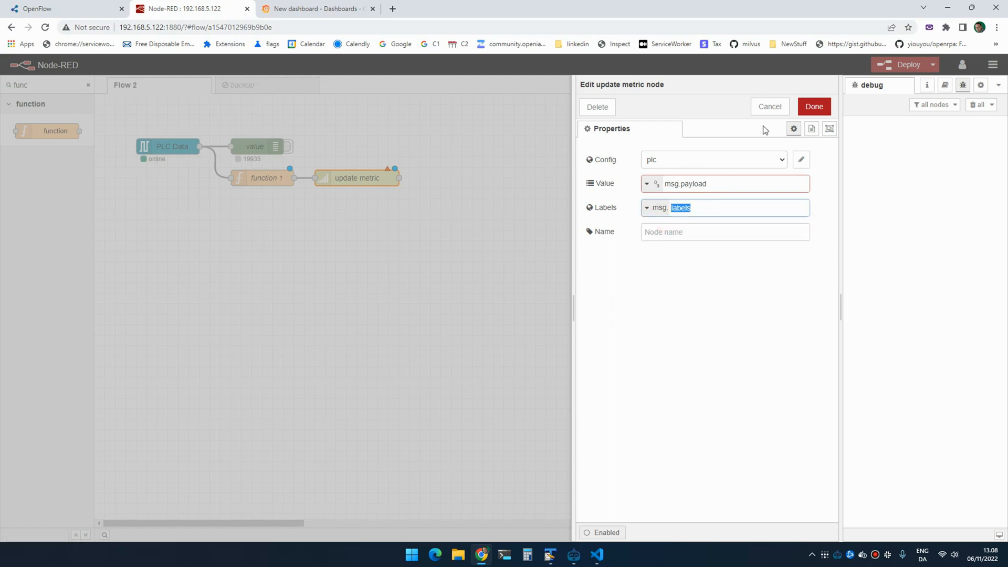
{"action": "left_click", "coordinate": [815, 106]}
Write msg.labels = {"meter": msg.topic} in function 1's On Message code and deploy
{"action": "double_click", "coordinate": [284, 181]}
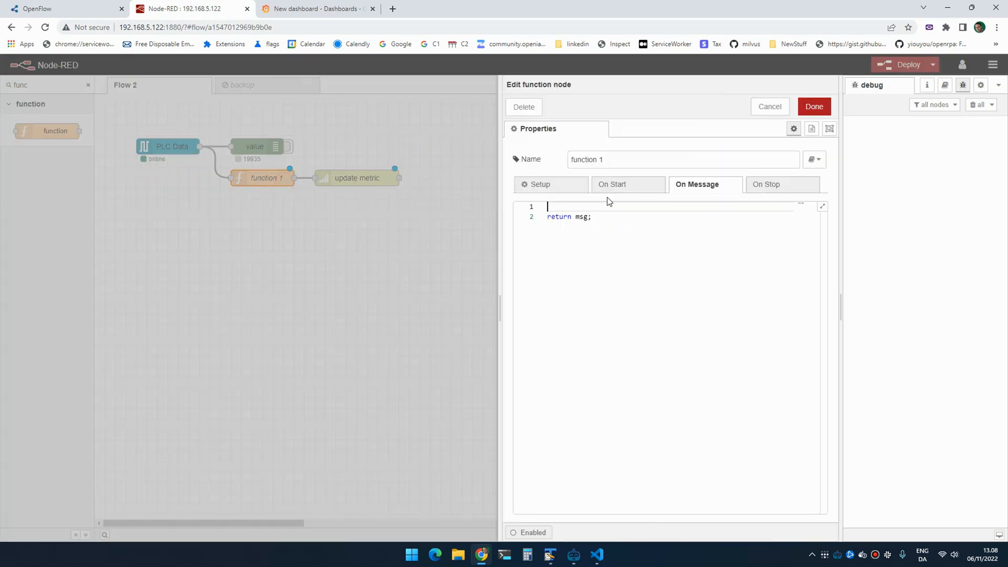
{"action": "type", "text": "msg."}
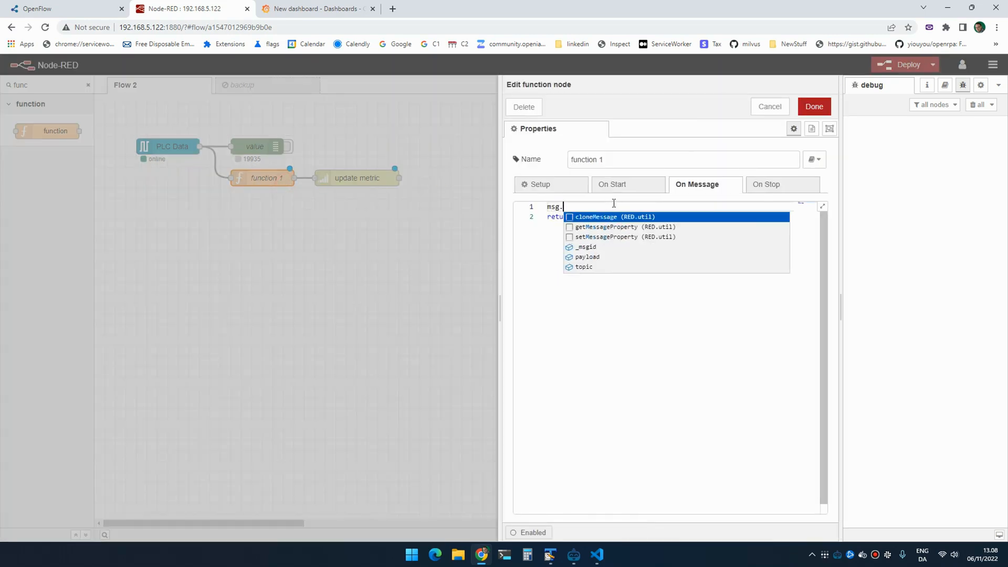
{"action": "type", "text": "labels = {\""}
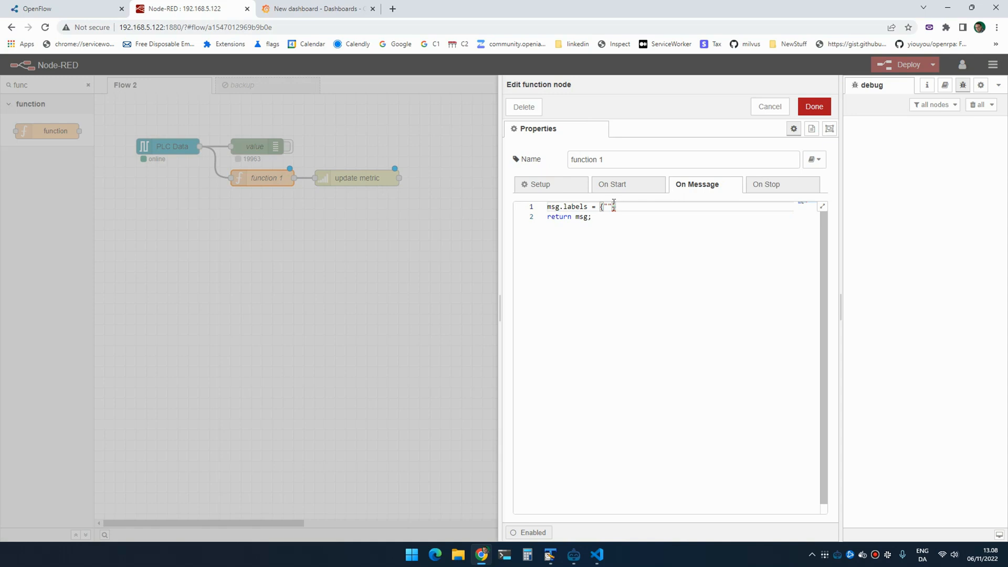
{"action": "type", "text": "meter\""}
{"action": "type", "text": ": msg."}
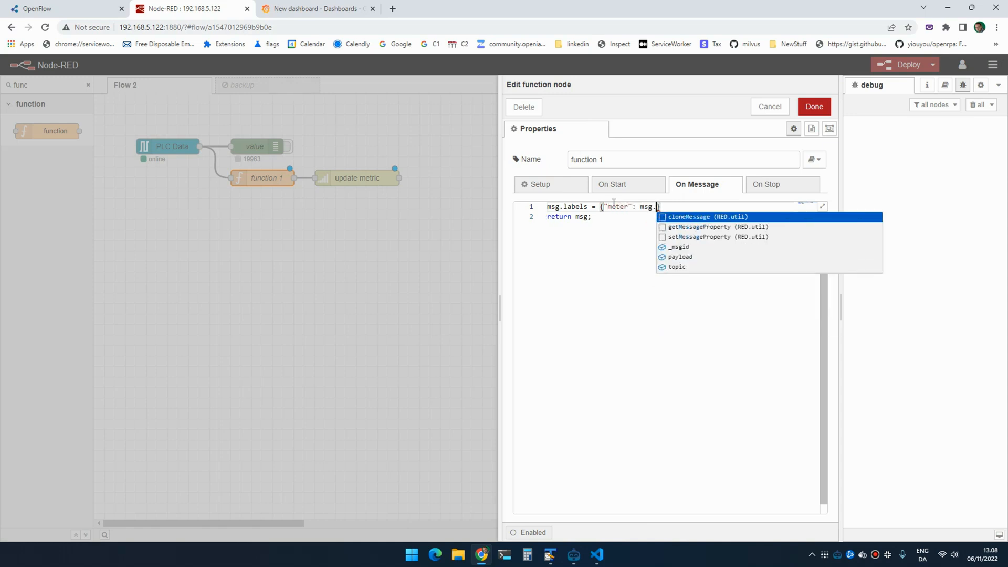
{"action": "type", "text": "topic"}
{"action": "left_click", "coordinate": [625, 216]}
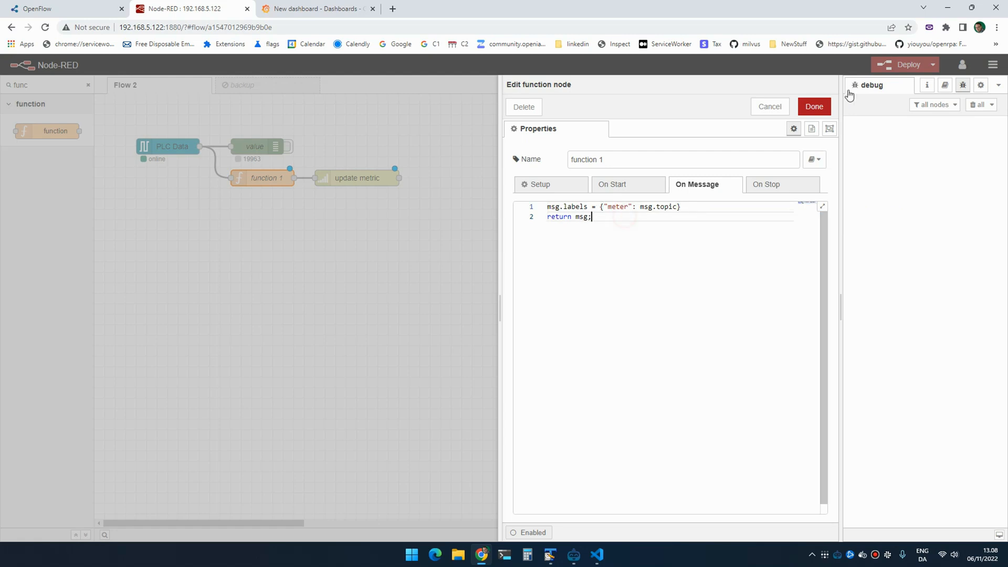
{"action": "left_click", "coordinate": [818, 106]}
{"action": "left_click", "coordinate": [917, 68]}
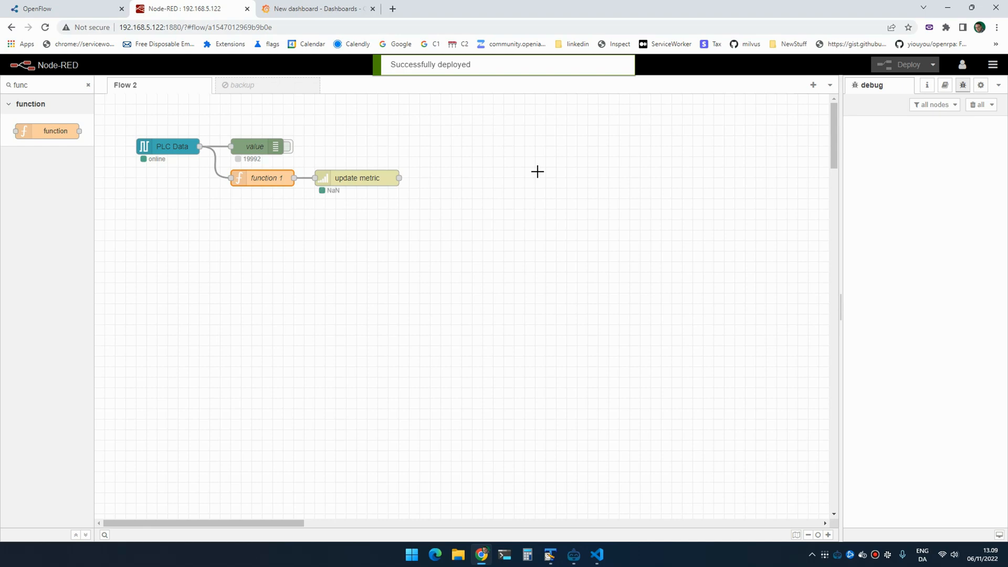
Change update metric's Value to the message property msg.payload, removing the duplicated prefix, and deploy
{"action": "double_click", "coordinate": [273, 180]}
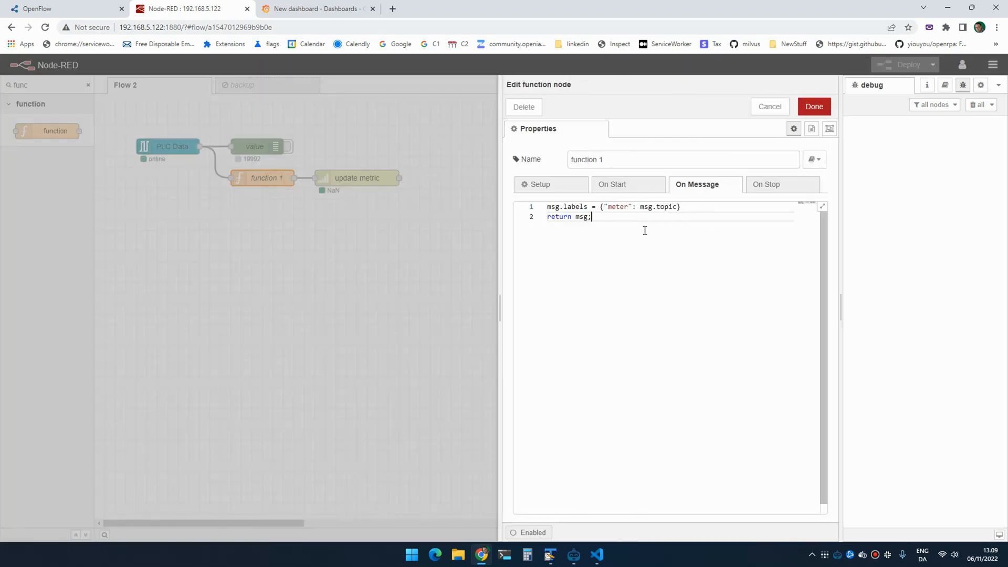
{"action": "left_click", "coordinate": [768, 106]}
{"action": "double_click", "coordinate": [371, 174]}
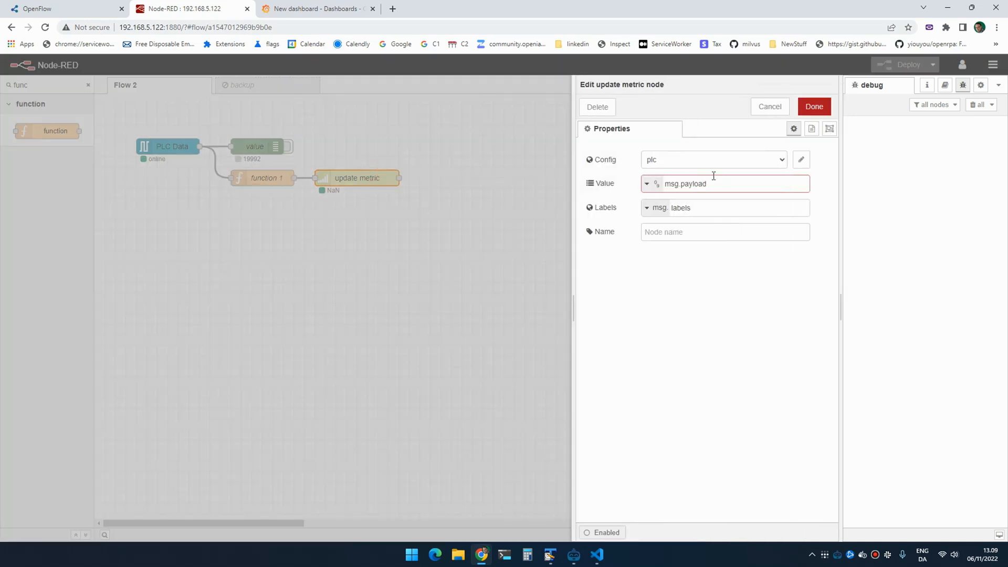
{"action": "left_click", "coordinate": [677, 183]}
{"action": "left_click", "coordinate": [648, 183]}
{"action": "left_click", "coordinate": [668, 201]}
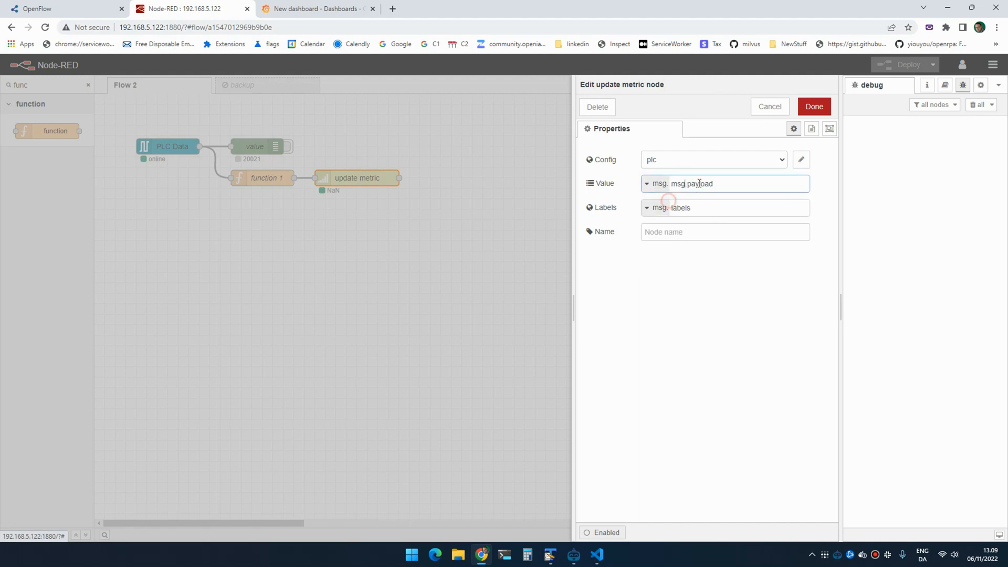
{"action": "left_click", "coordinate": [699, 183]}
{"action": "key", "text": "BackSpace"}
{"action": "key", "text": "BackSpace"}
{"action": "key", "text": "BackSpace"}
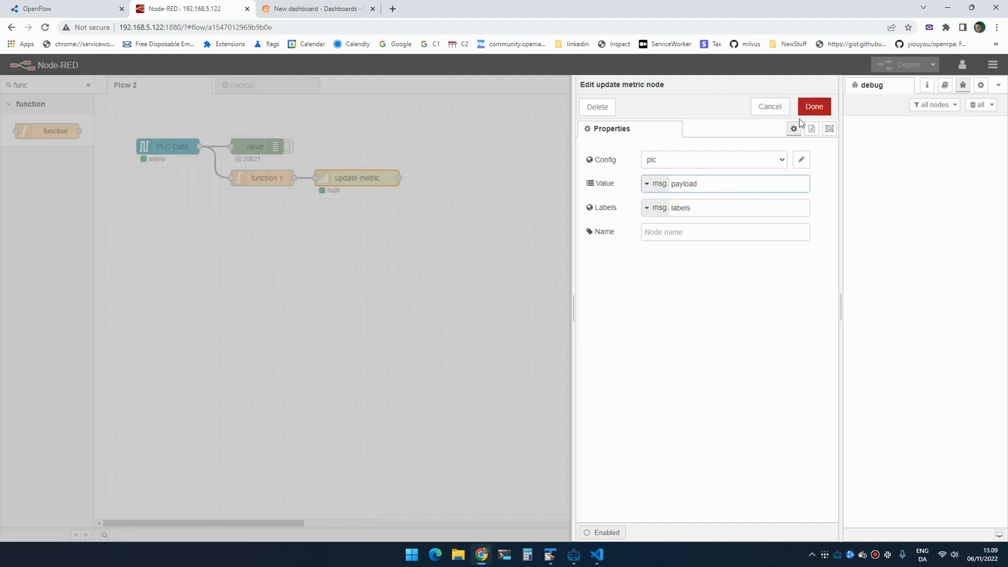
{"action": "left_click", "coordinate": [814, 106]}
{"action": "left_click", "coordinate": [902, 64]}
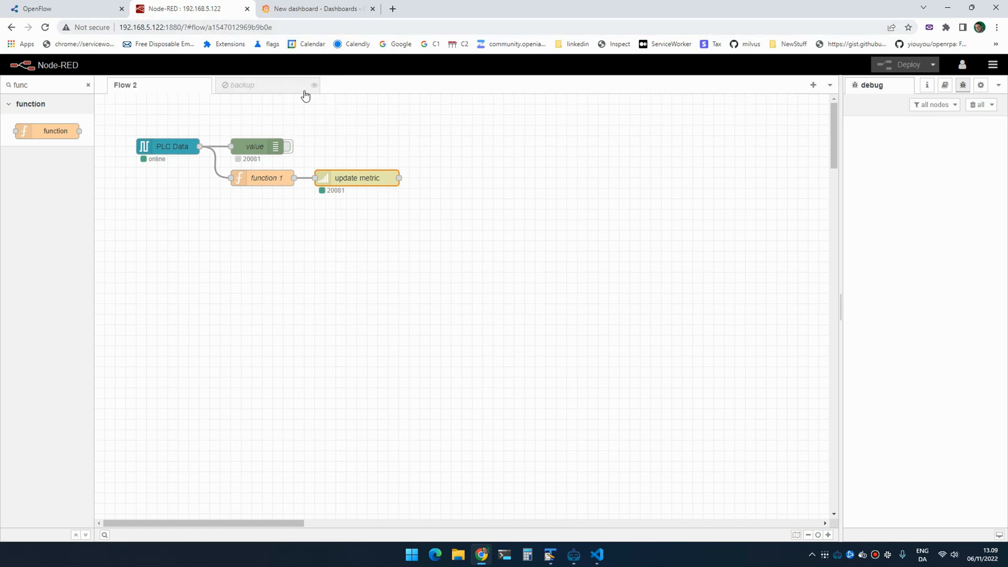
Start a new Grafana panel querying the plc metric from the Prometheus data source
{"action": "left_click", "coordinate": [320, 13]}
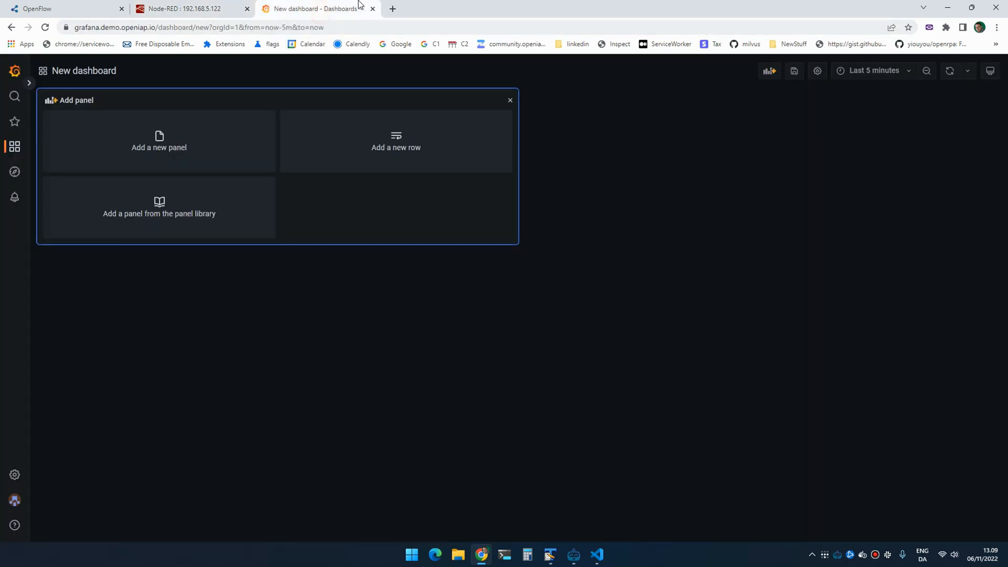
{"action": "left_click", "coordinate": [173, 150]}
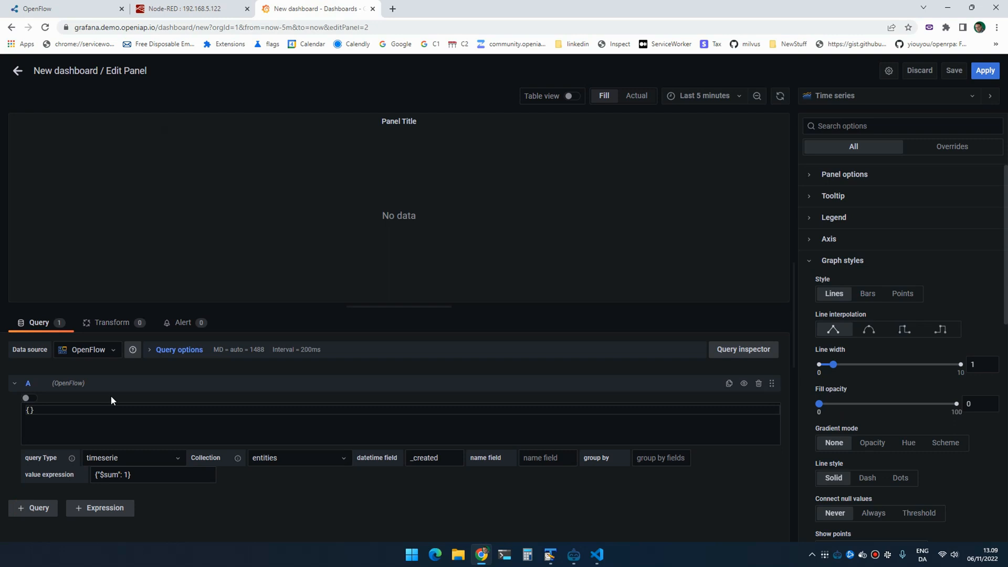
{"action": "left_click", "coordinate": [87, 349]}
{"action": "left_click", "coordinate": [79, 425]}
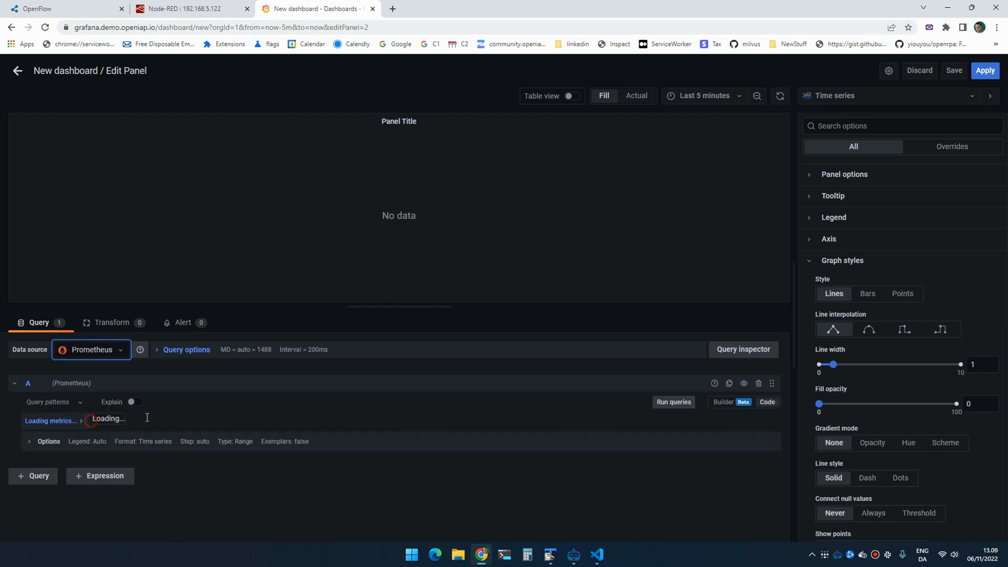
{"action": "left_click", "coordinate": [170, 422]}
{"action": "type", "text": "plc"}
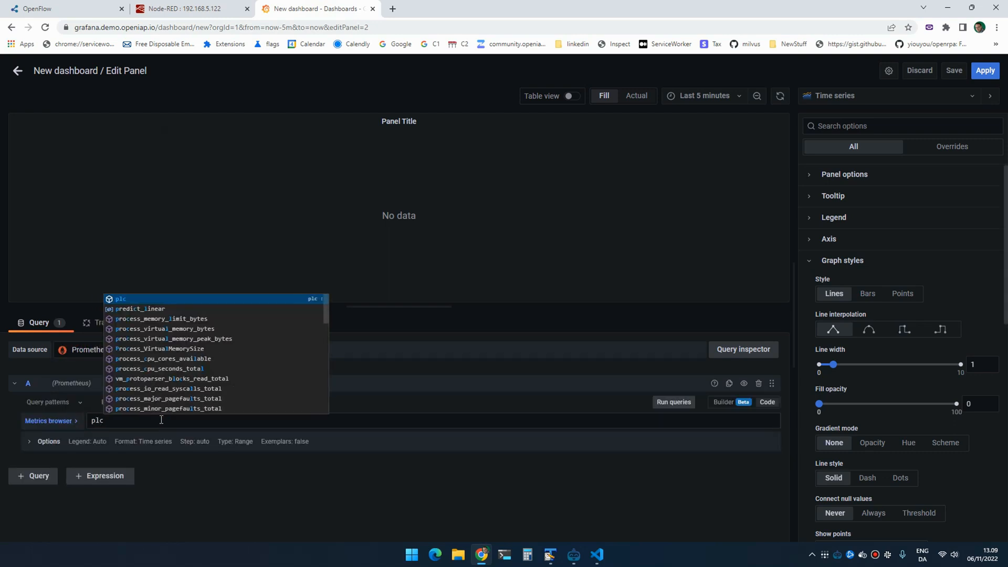
{"action": "left_click", "coordinate": [145, 298]}
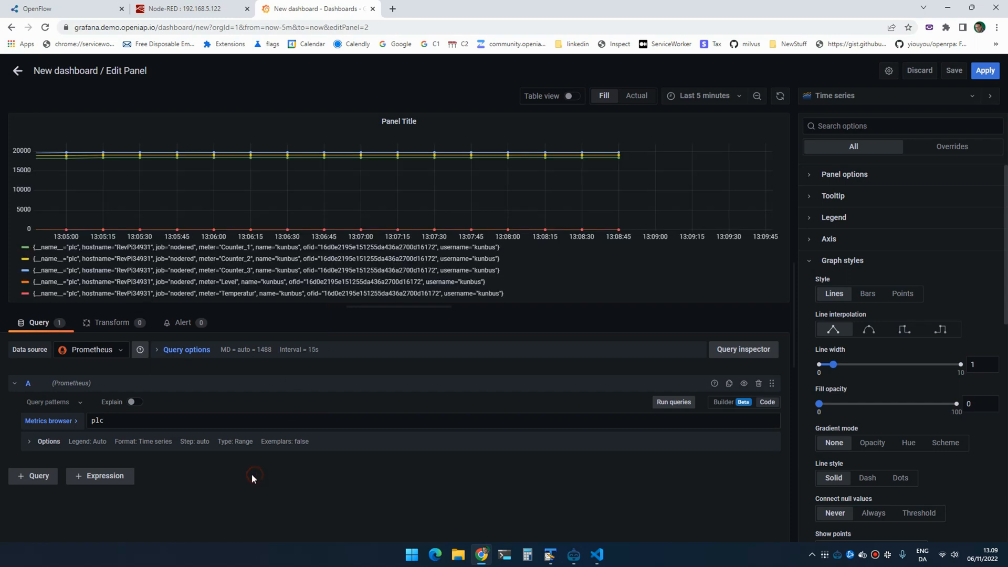
Set the legend to the custom template {{meter}} and apply the panel to the dashboard
{"action": "left_click", "coordinate": [109, 443]}
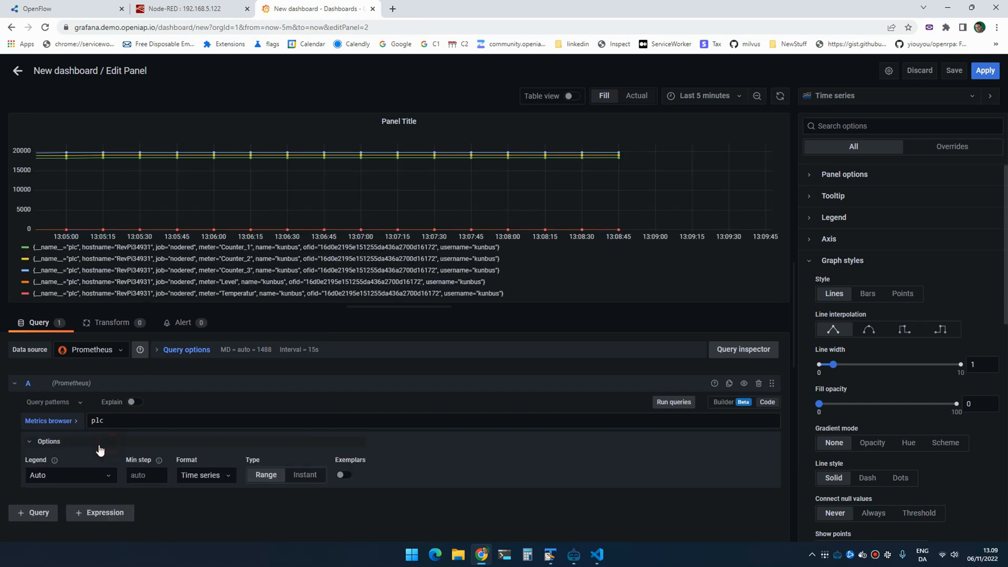
{"action": "left_click", "coordinate": [62, 480]}
{"action": "left_click", "coordinate": [63, 454]}
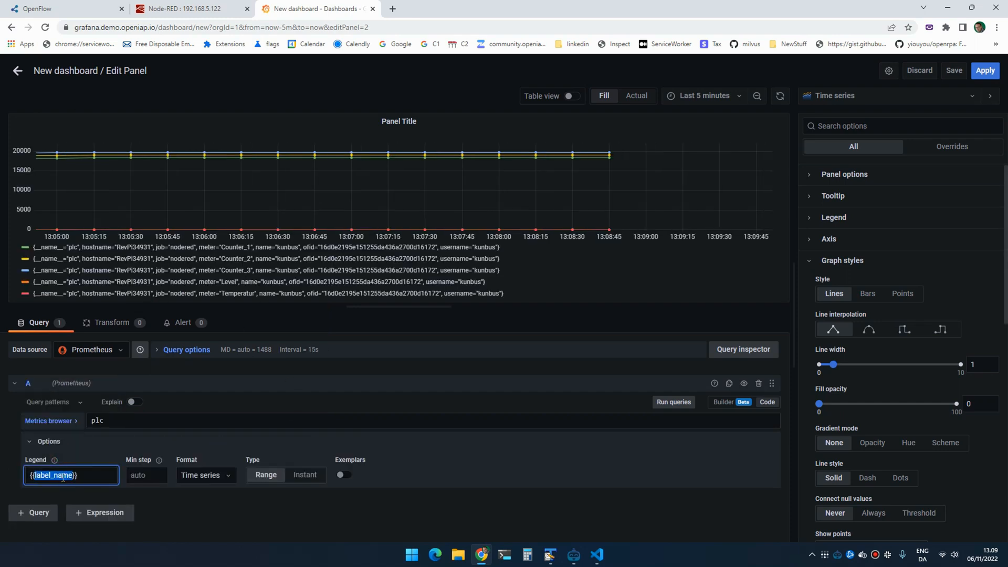
{"action": "type", "text": "meter"}
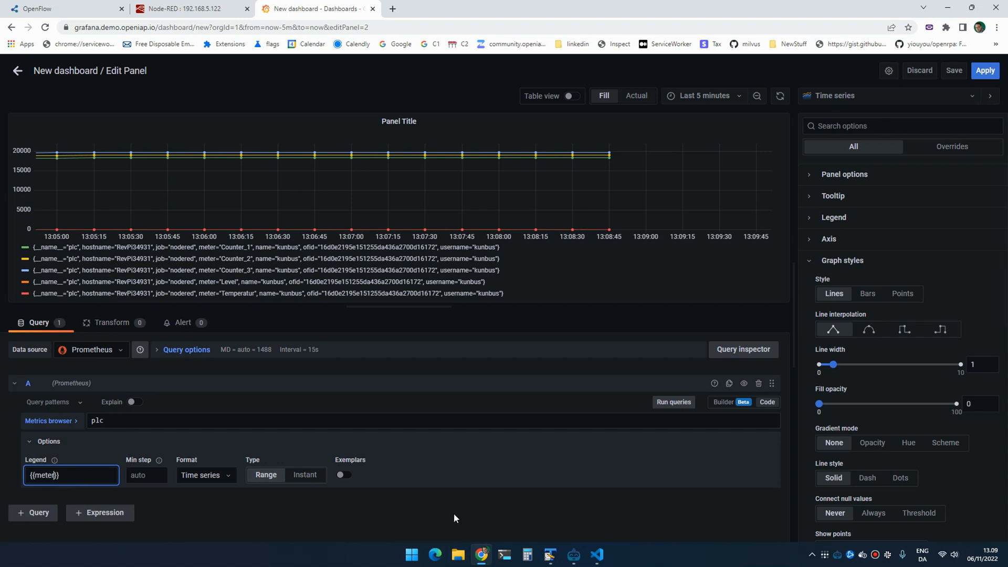
{"action": "left_click", "coordinate": [454, 513]}
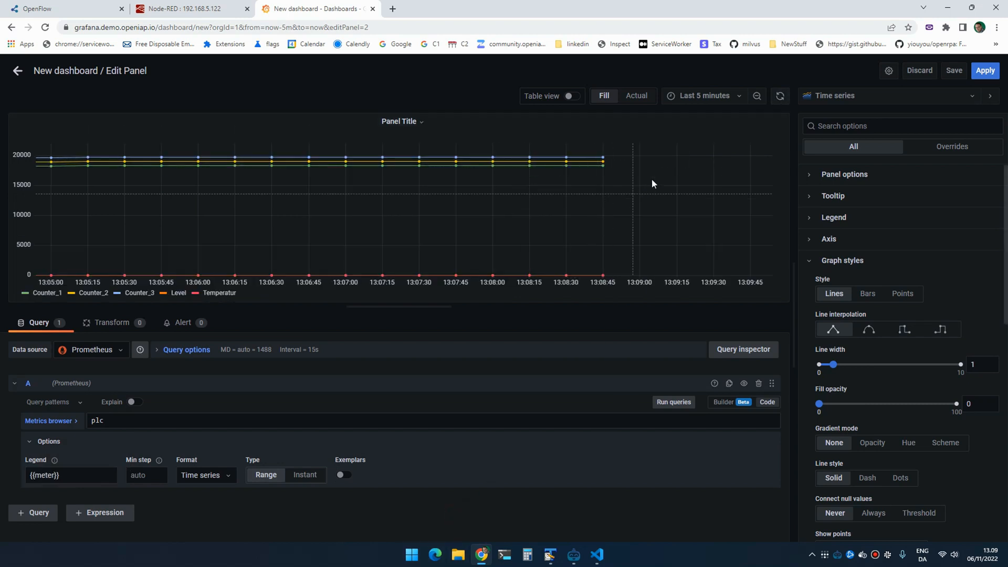
{"action": "left_click", "coordinate": [733, 99]}
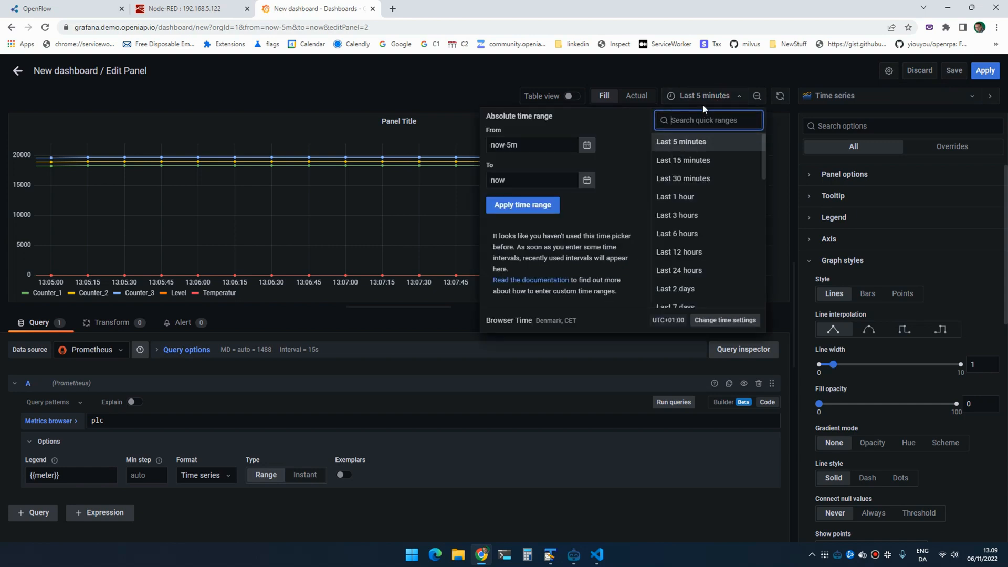
{"action": "left_click", "coordinate": [560, 124]}
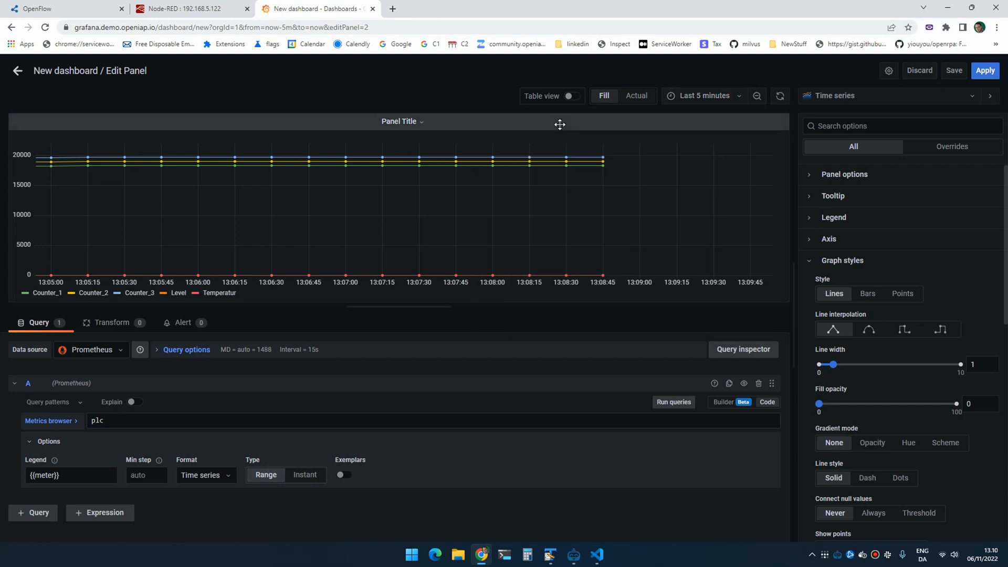
{"action": "left_click", "coordinate": [984, 69]}
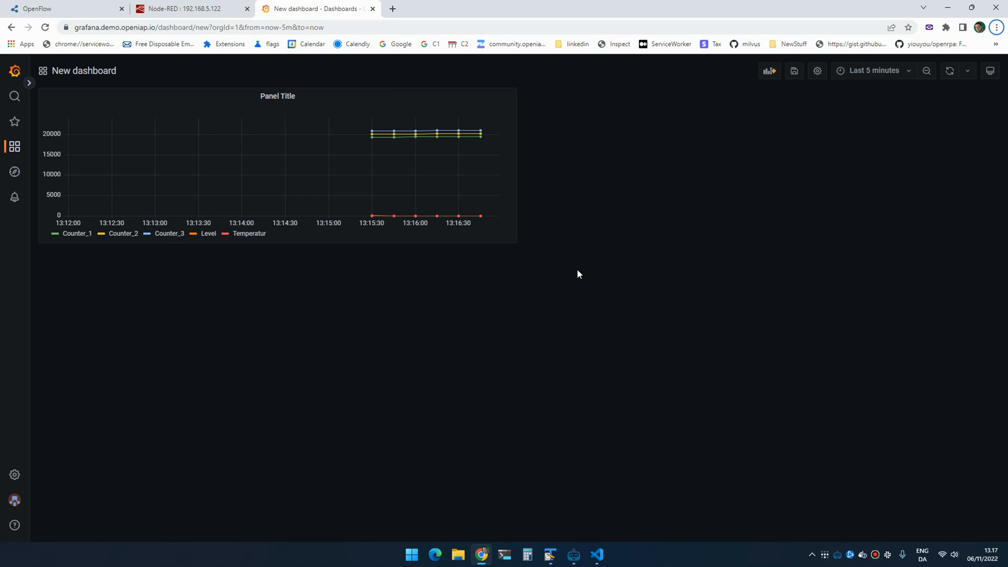
{"action": "mouse_move", "coordinate": [277, 166]}
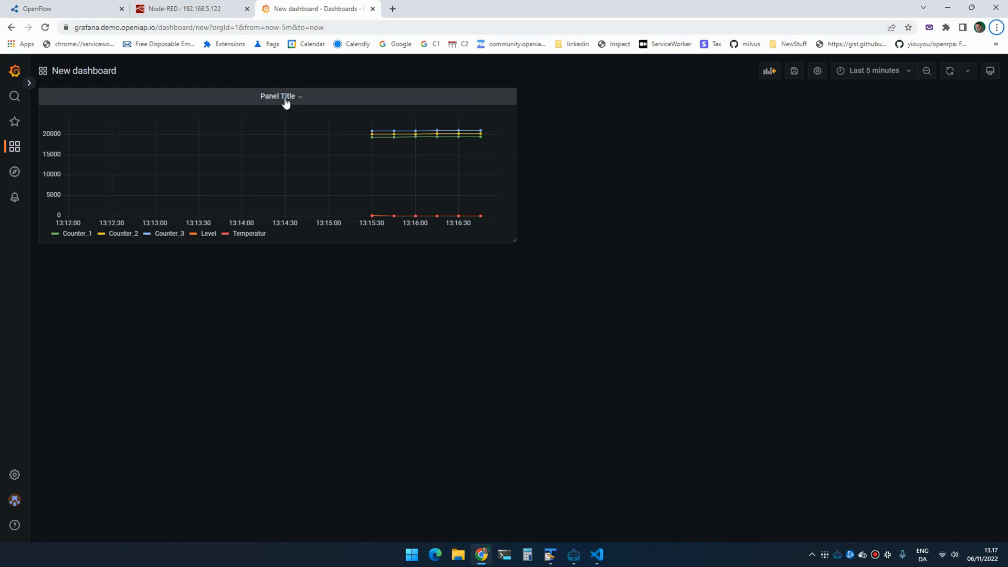
{"action": "left_click", "coordinate": [875, 70]}
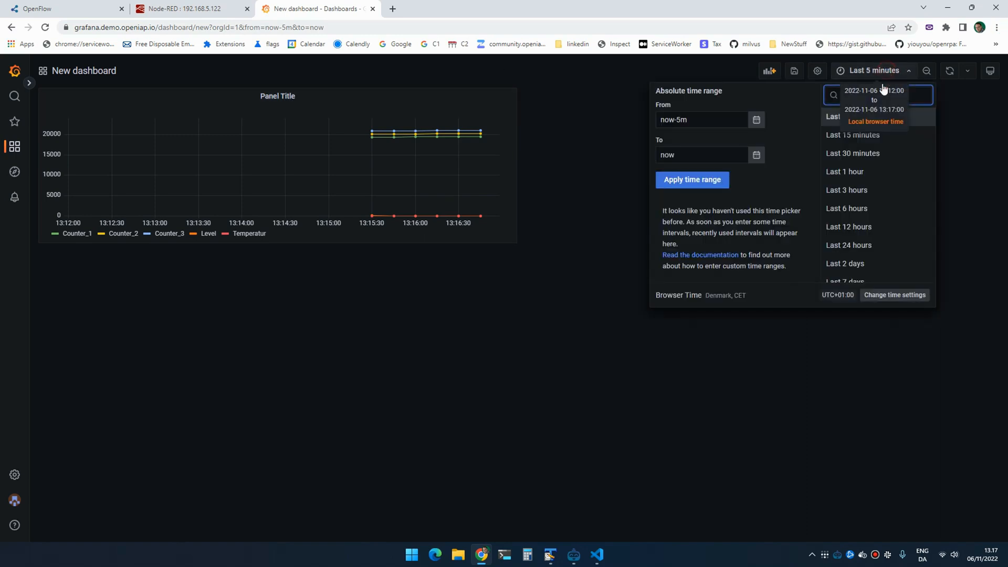
{"action": "left_click", "coordinate": [866, 171]}
{"action": "left_click", "coordinate": [883, 73]}
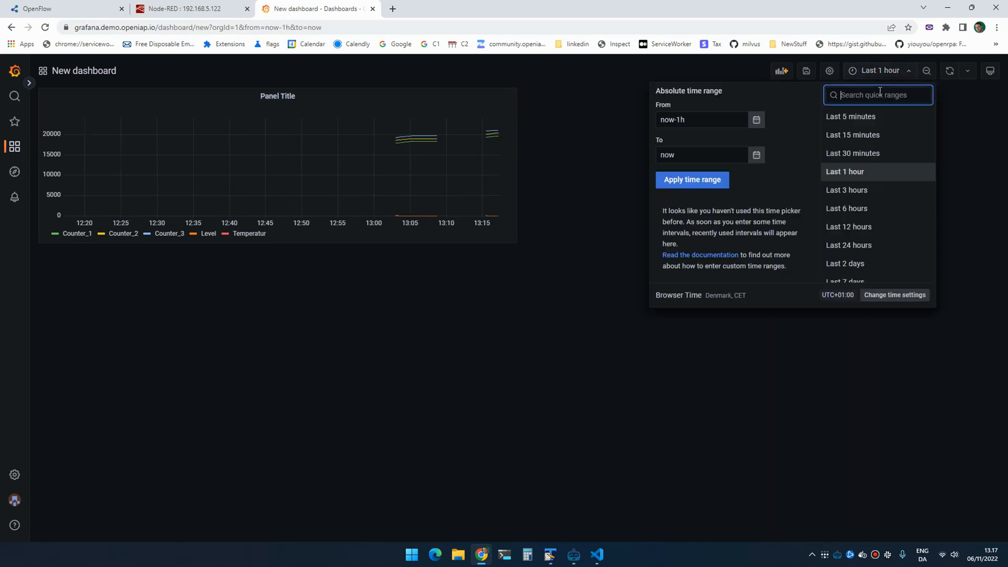
{"action": "left_click", "coordinate": [874, 113]}
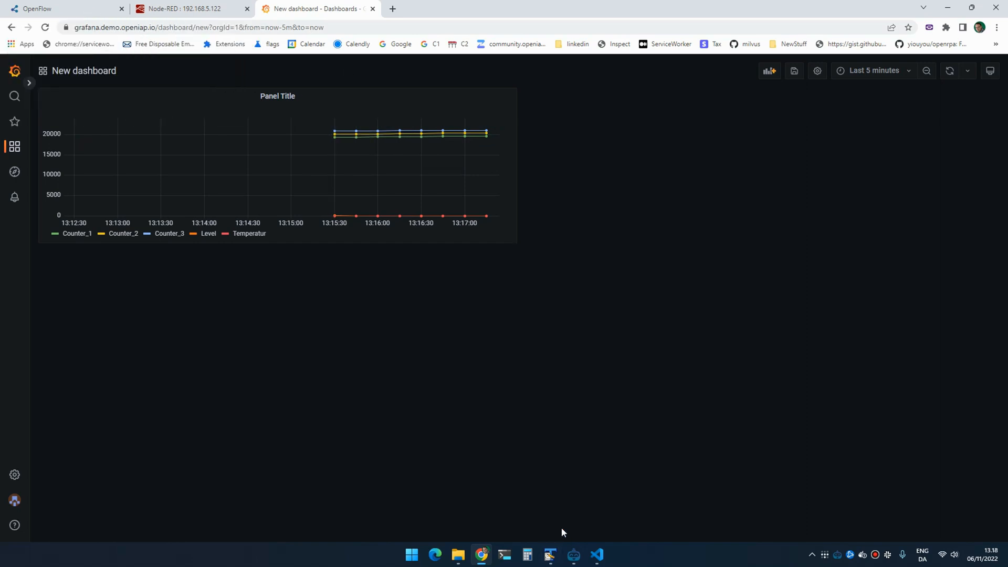
{"action": "left_click", "coordinate": [550, 554]}
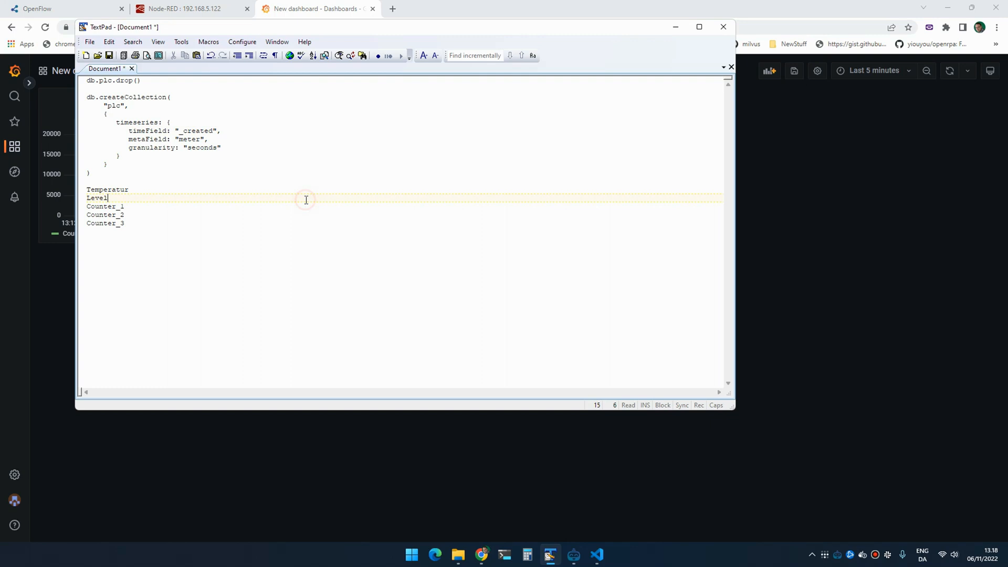
{"action": "key", "text": "ctrl+Home"}
{"action": "key", "text": "alt+Tab"}
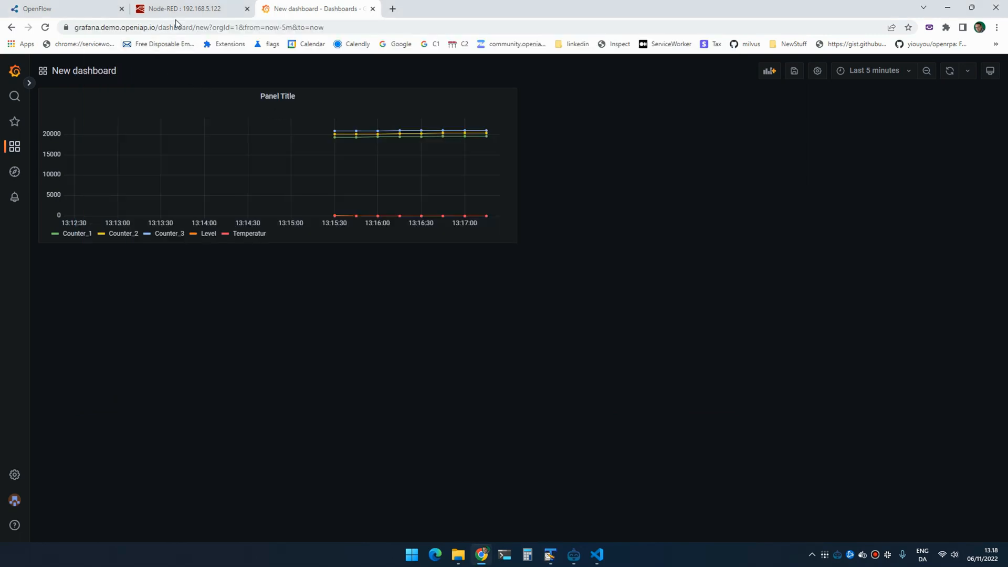
Place an api add node on the canvas and wire function 1's output into it
{"action": "left_click", "coordinate": [177, 10]}
{"action": "left_click", "coordinate": [58, 87]}
{"action": "type", "text": "a"}
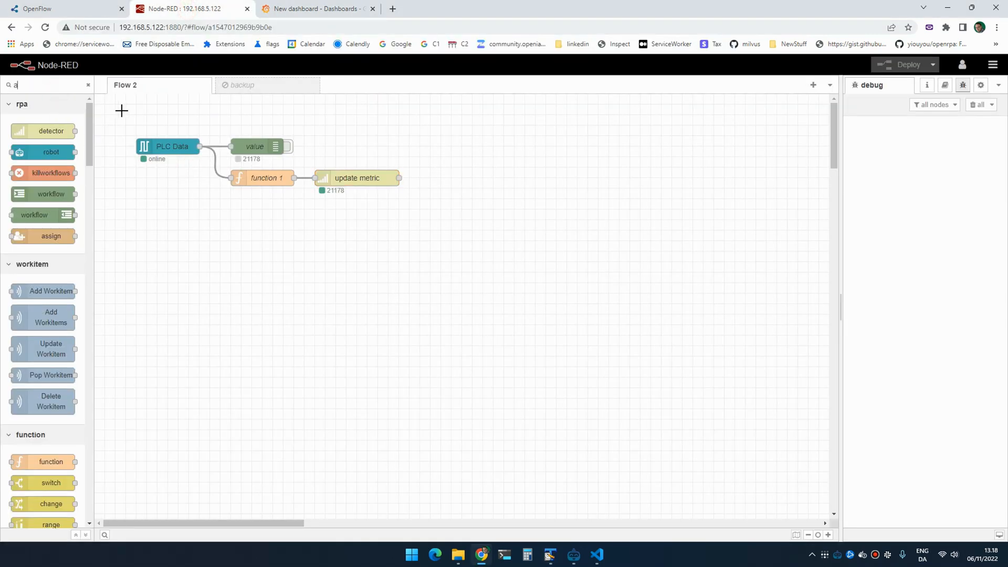
{"action": "type", "text": "d"}
{"action": "mouse_move", "coordinate": [49, 212]}
{"action": "left_mouse_down"}
{"action": "mouse_move", "coordinate": [376, 237]}
{"action": "mouse_move", "coordinate": [404, 155]}
{"action": "mouse_move", "coordinate": [353, 228]}
{"action": "left_mouse_up"}
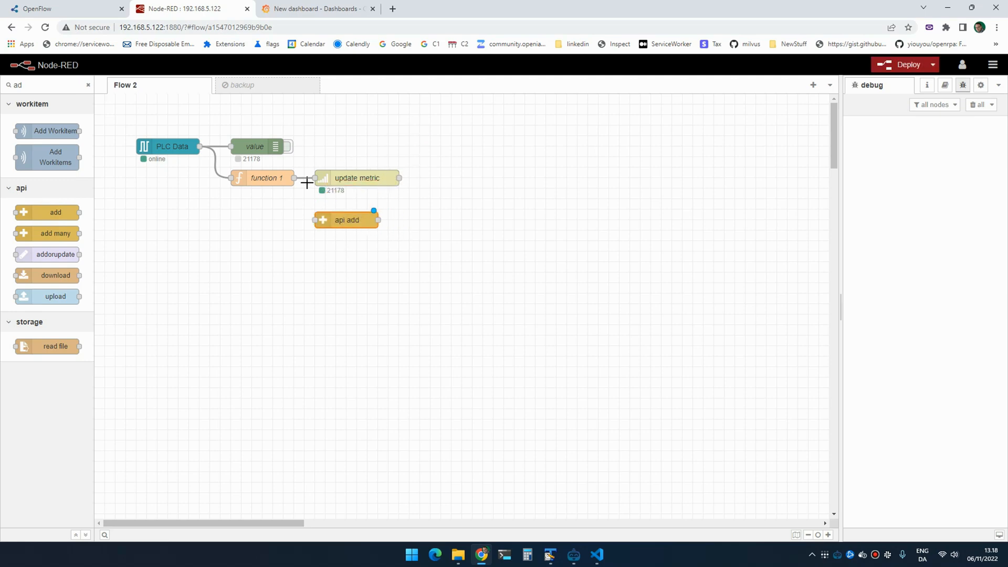
{"action": "left_click_drag", "start_coordinate": [306, 184], "coordinate": [321, 221]}
{"action": "double_click", "coordinate": [268, 181]}
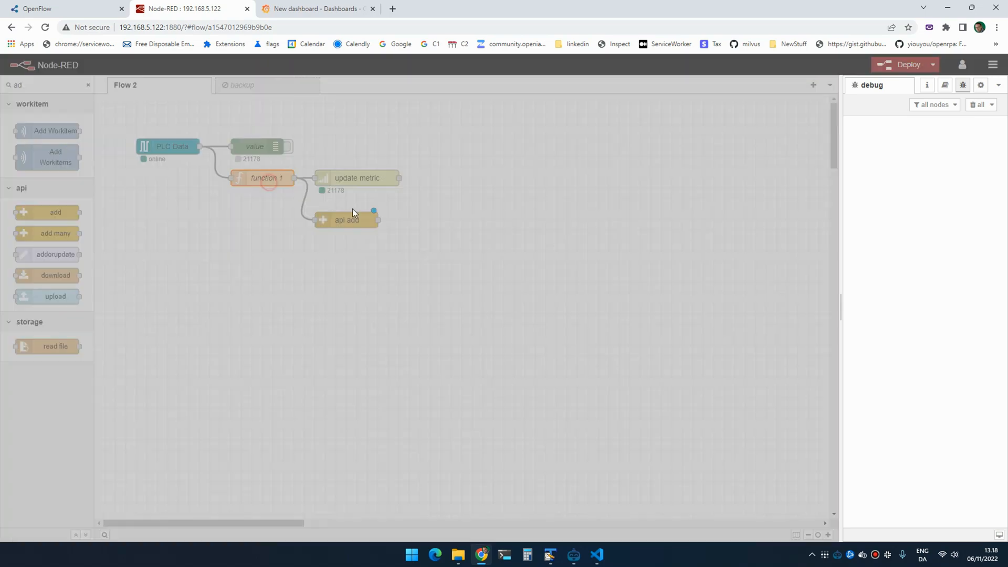
Add msg.payload = { value: msg.payload, meter: msg.topic } to function 1's code and confirm
{"action": "left_click", "coordinate": [633, 217]}
{"action": "key", "text": "Up"}
{"action": "key", "text": "Return"}
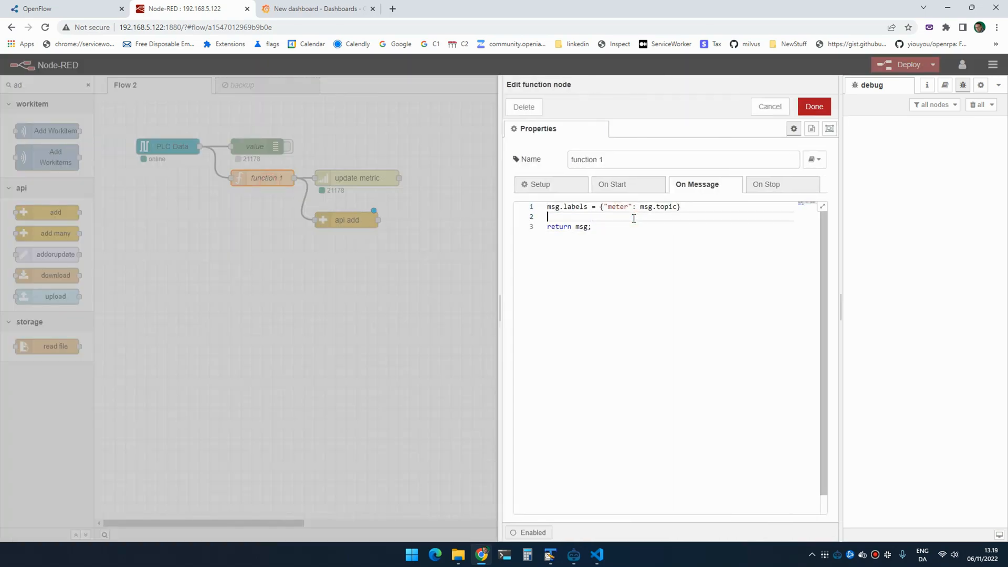
{"action": "type", "text": "ms"}
{"action": "key", "text": "BackSpace"}
{"action": "key", "text": "BackSpace"}
{"action": "type", "text": "msg.pay"}
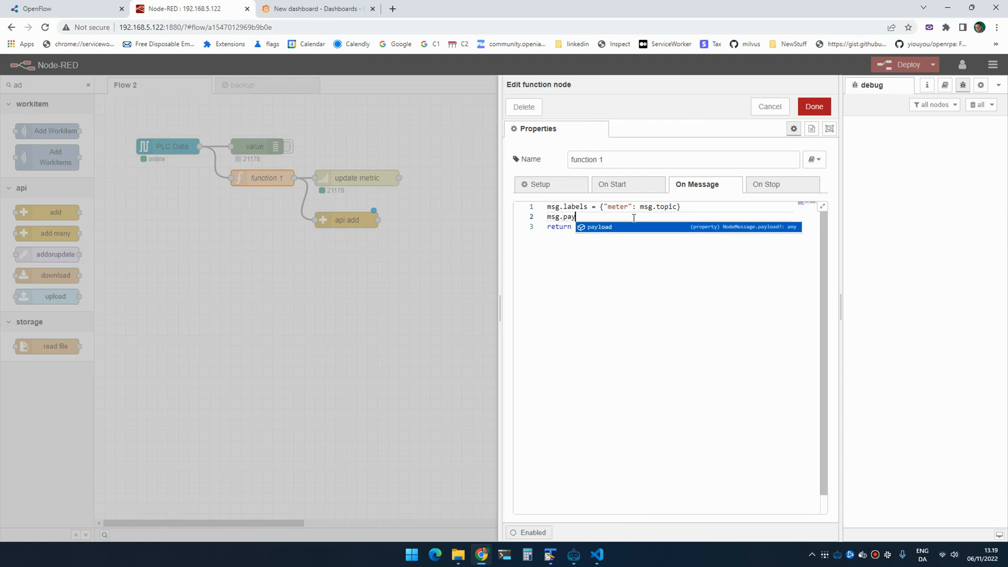
{"action": "type", "text": "load = {"}
{"action": "key", "text": "Return"}
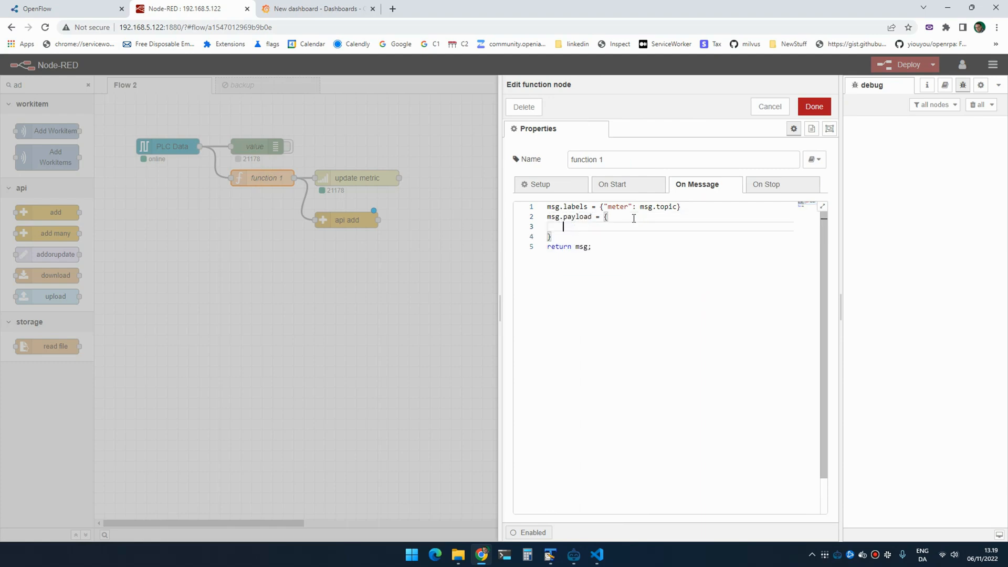
{"action": "type", "text": "value: m"}
{"action": "type", "text": "sg.payload"}
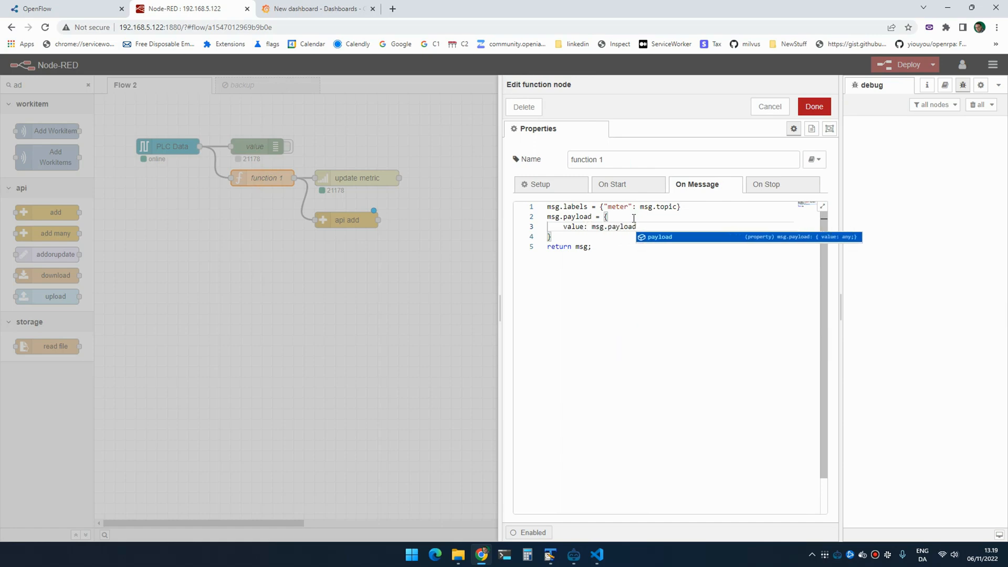
{"action": "type", "text": ","}
{"action": "key", "text": "Return"}
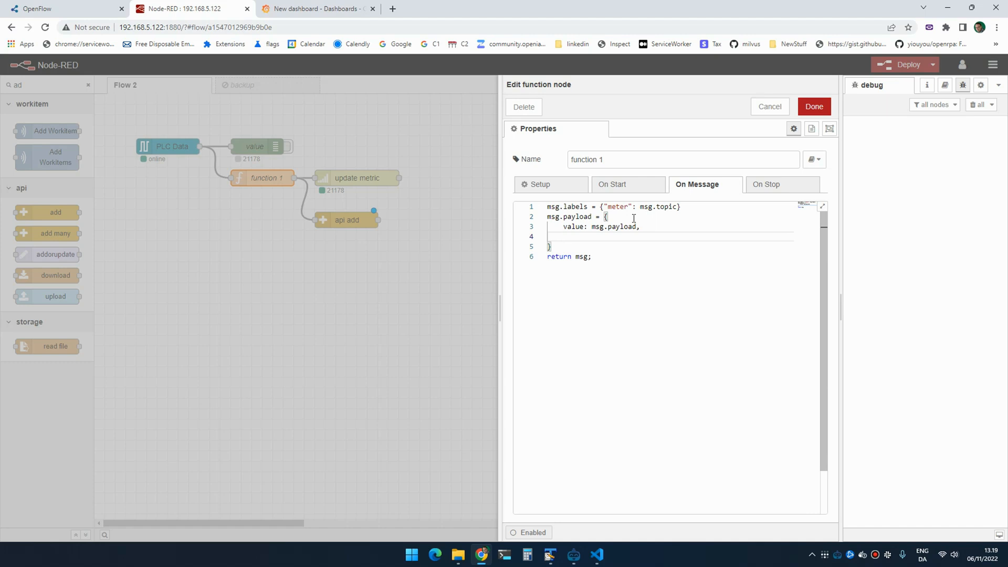
{"action": "type", "text": "meter: "}
{"action": "type", "text": "msg.topic"}
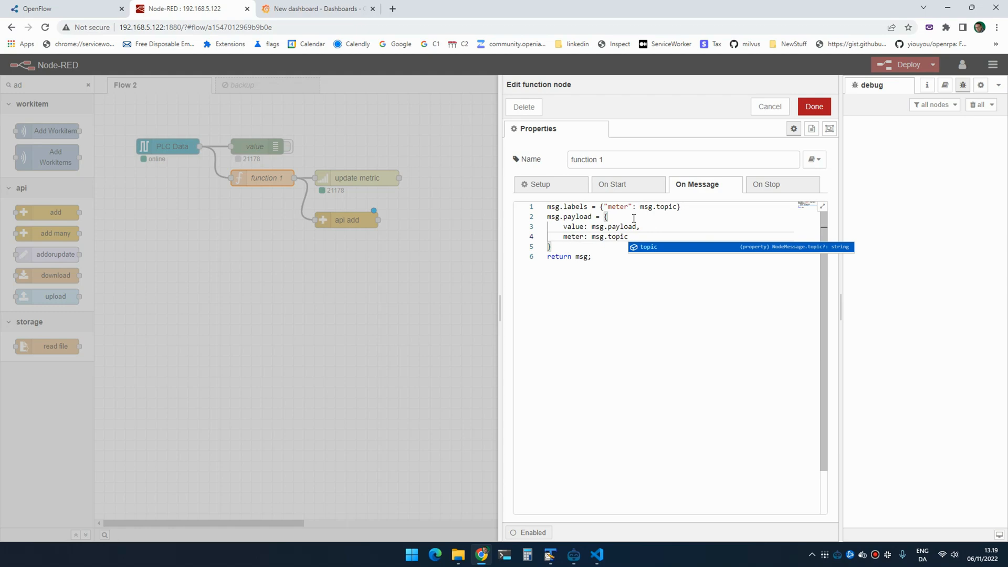
{"action": "left_click", "coordinate": [633, 218]}
Change update metric's Value path to msg.payload.value
{"action": "left_click", "coordinate": [813, 105]}
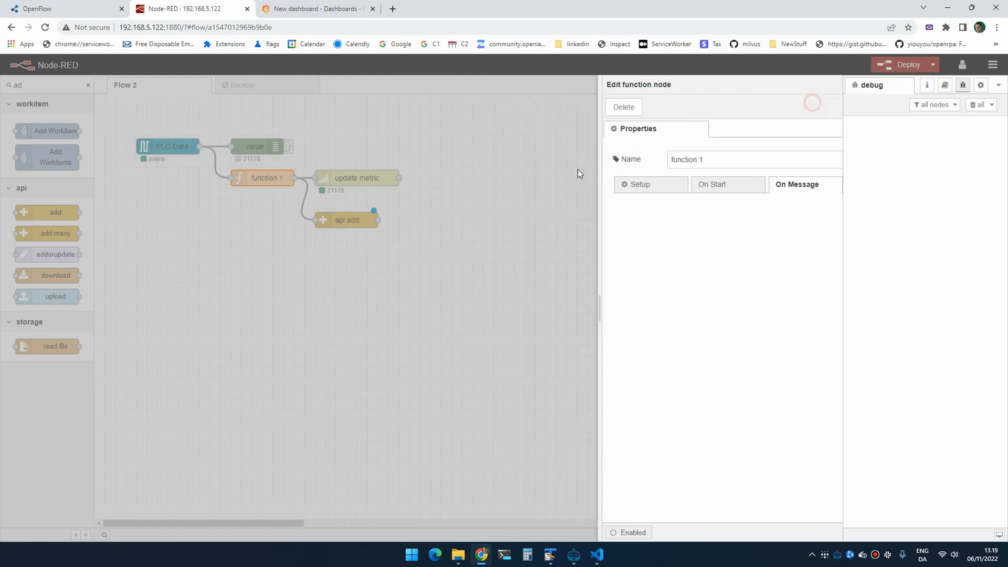
{"action": "double_click", "coordinate": [356, 178]}
{"action": "type", "text": "payload.v"}
{"action": "left_click", "coordinate": [713, 183]}
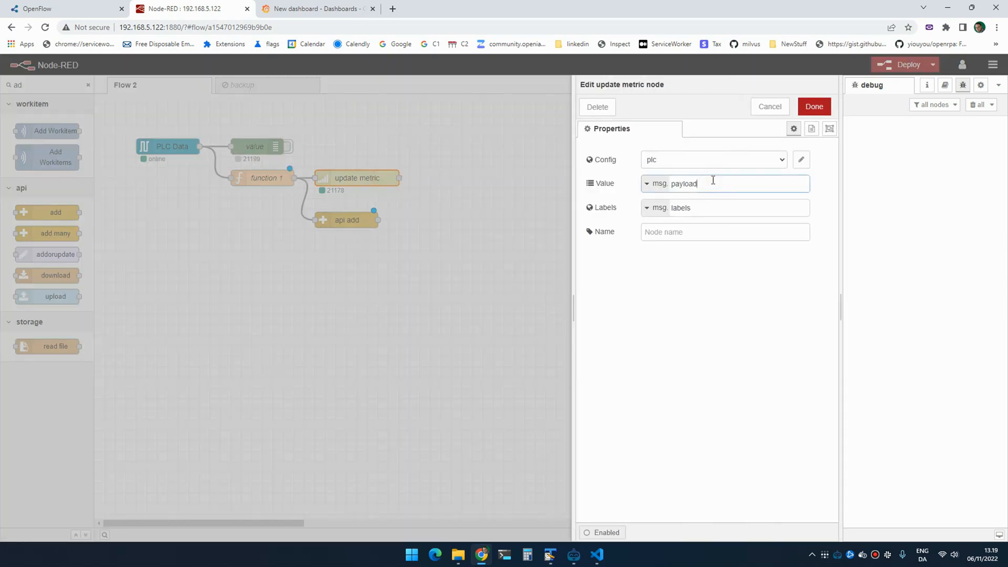
{"action": "type", "text": "alue"}
{"action": "left_click", "coordinate": [815, 105]}
Set the api add node's Collection to plc and deploy the flow
{"action": "double_click", "coordinate": [327, 220]}
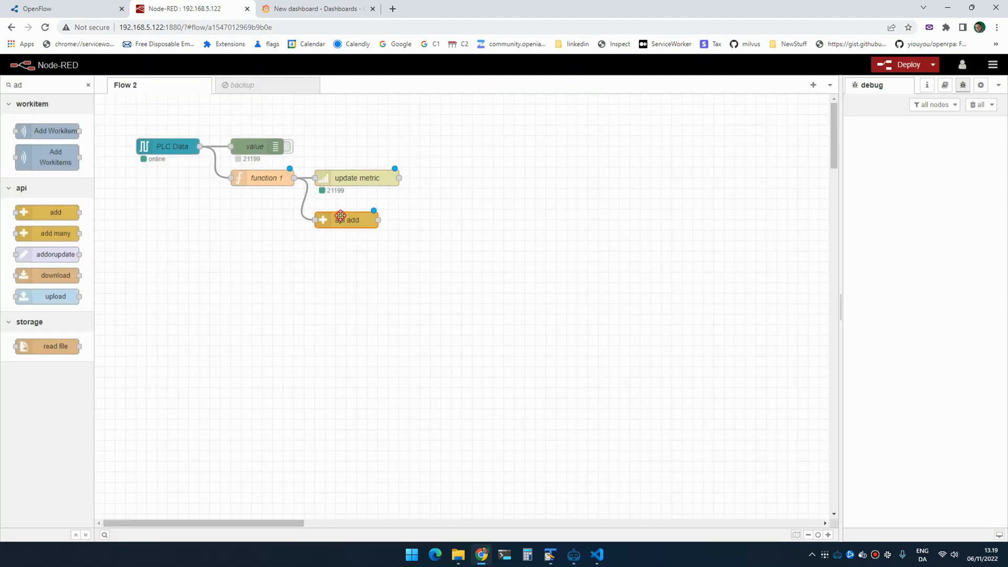
{"action": "left_click", "coordinate": [716, 182]}
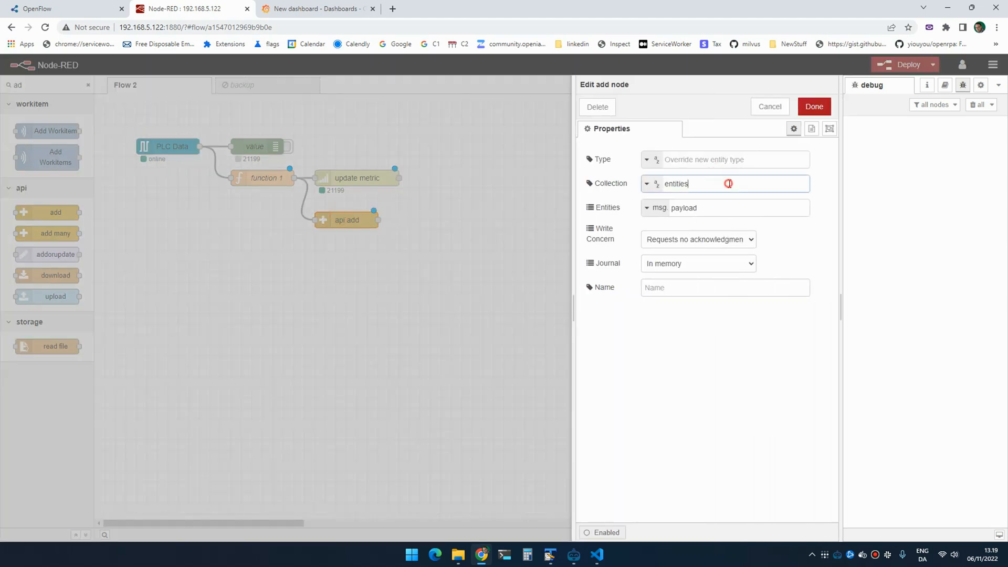
{"action": "key", "text": "ctrl+a"}
{"action": "type", "text": "plc"}
{"action": "left_click", "coordinate": [822, 105]}
{"action": "left_click", "coordinate": [907, 66]}
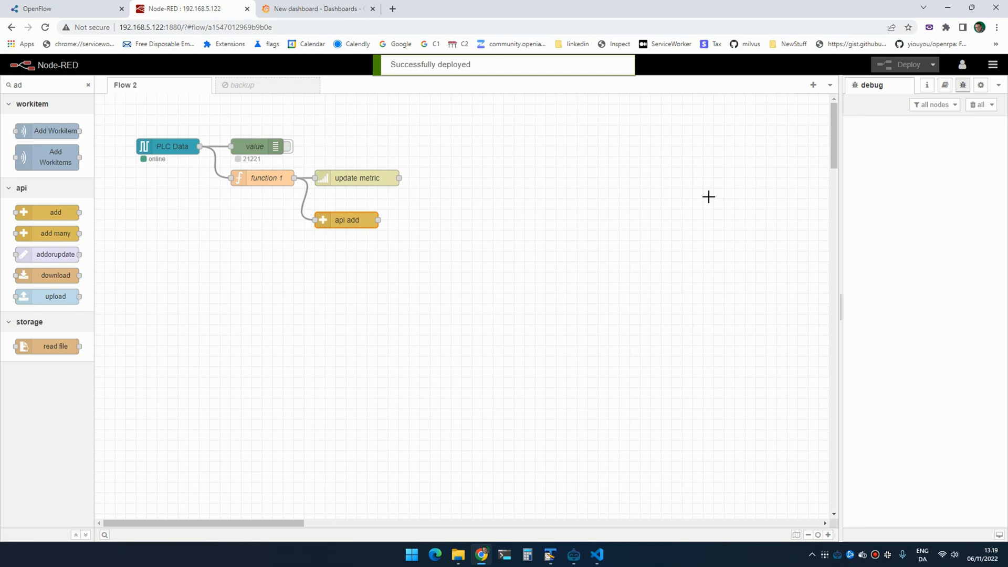
Reload OpenFlow's plc entities list to confirm new records keep arriving
{"action": "left_click", "coordinate": [87, 8]}
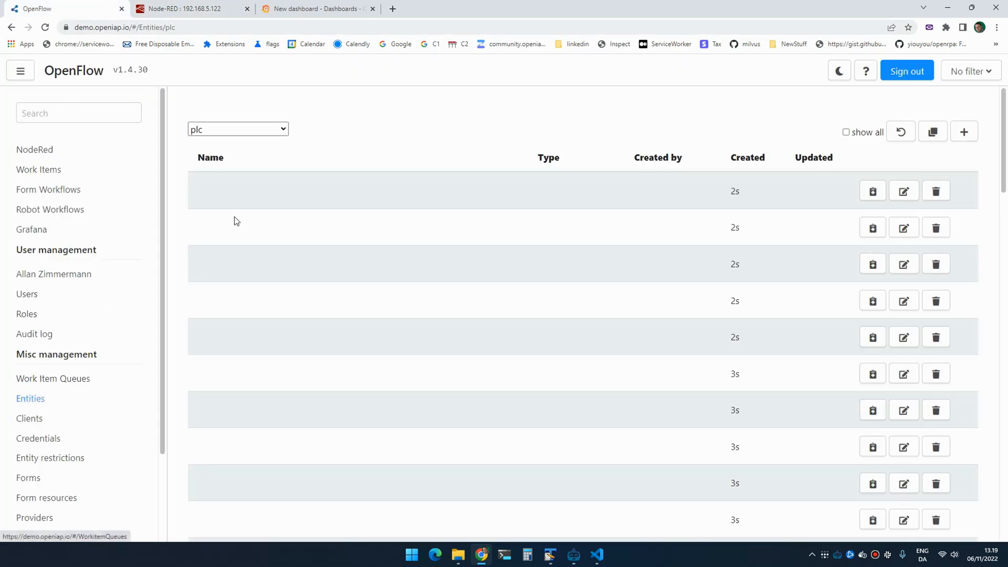
{"action": "scroll", "coordinate": [488, 347], "scroll_direction": "down", "scroll_amount": 1}
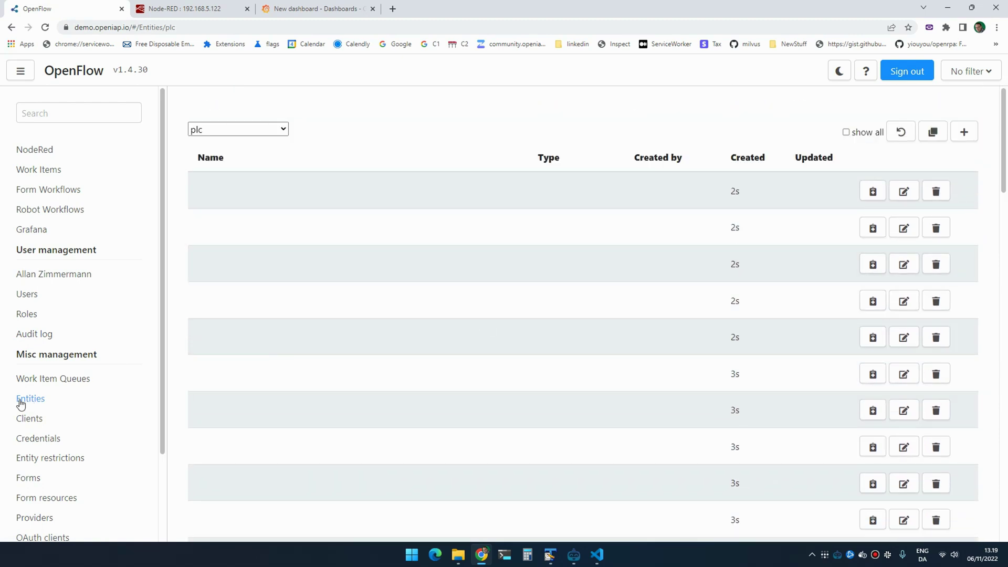
{"action": "left_click", "coordinate": [21, 400]}
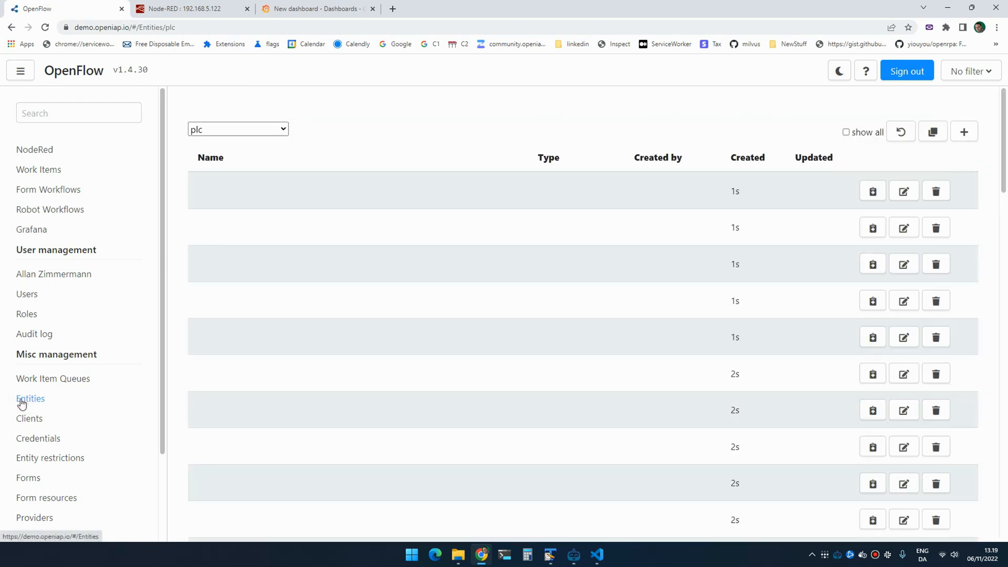
{"action": "left_click", "coordinate": [22, 402]}
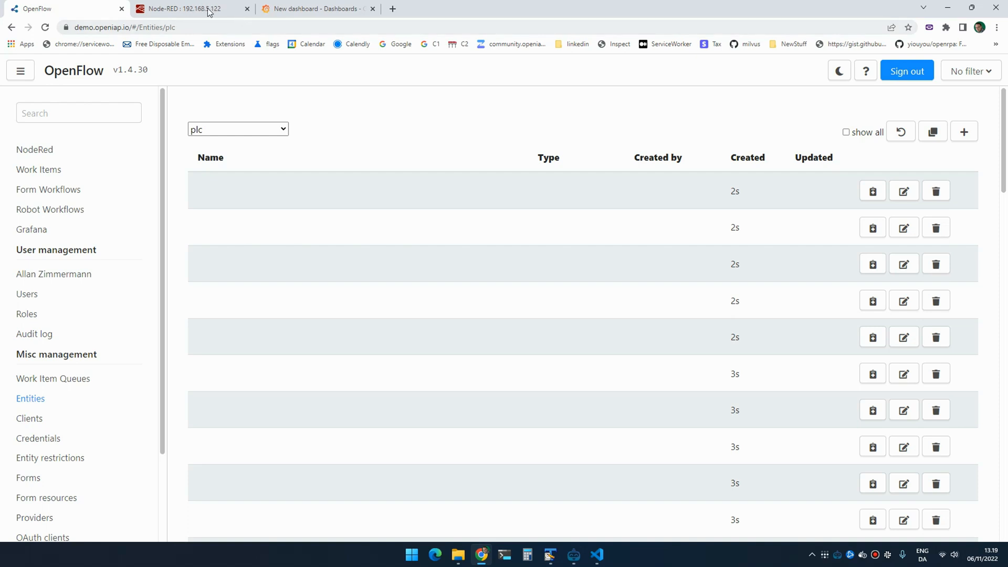
Create a new blank Grafana panel and choose plc as the queried collection
{"action": "left_click", "coordinate": [293, 8]}
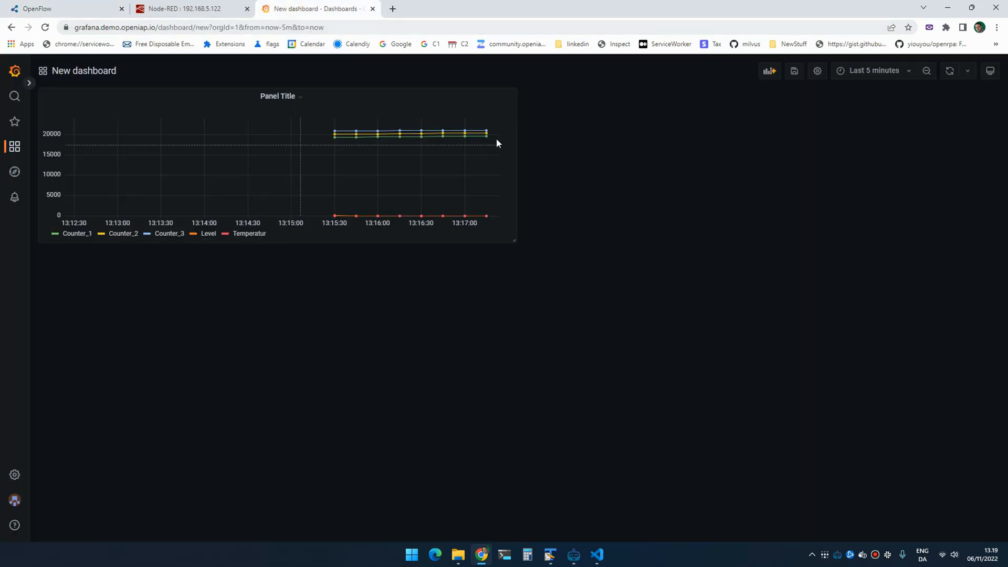
{"action": "left_click", "coordinate": [770, 70]}
{"action": "left_click", "coordinate": [246, 162]}
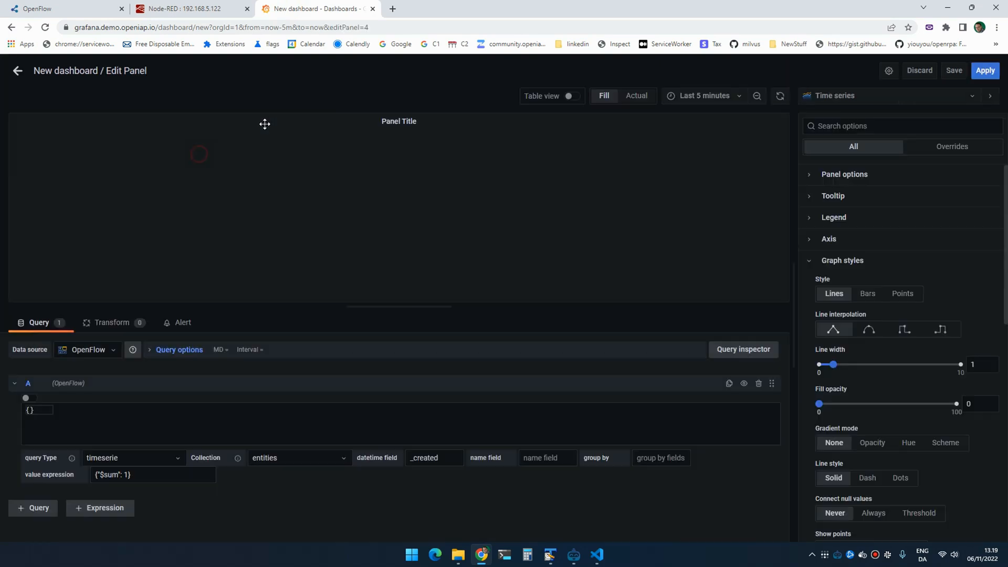
{"action": "left_click", "coordinate": [271, 457]}
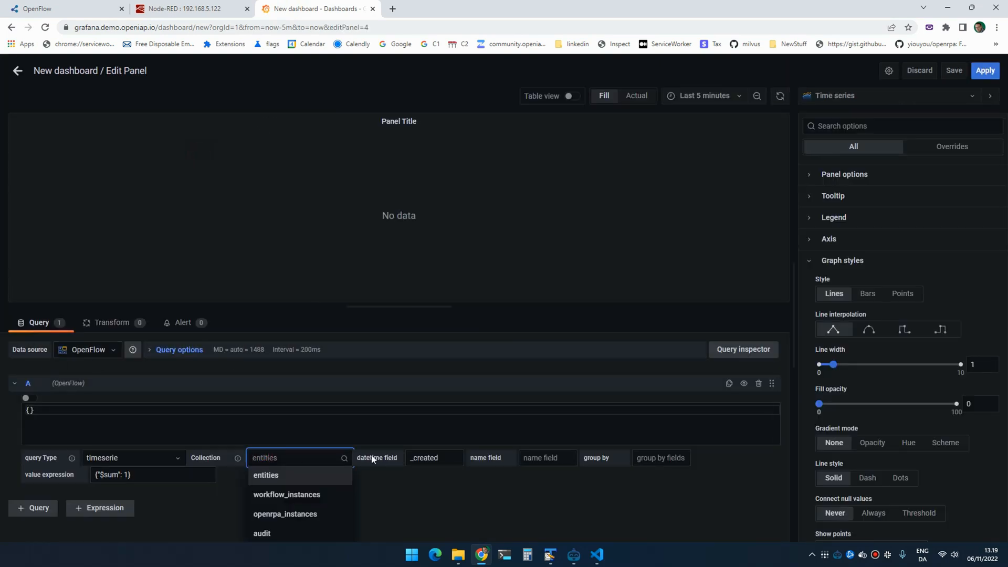
{"action": "type", "text": "plc"}
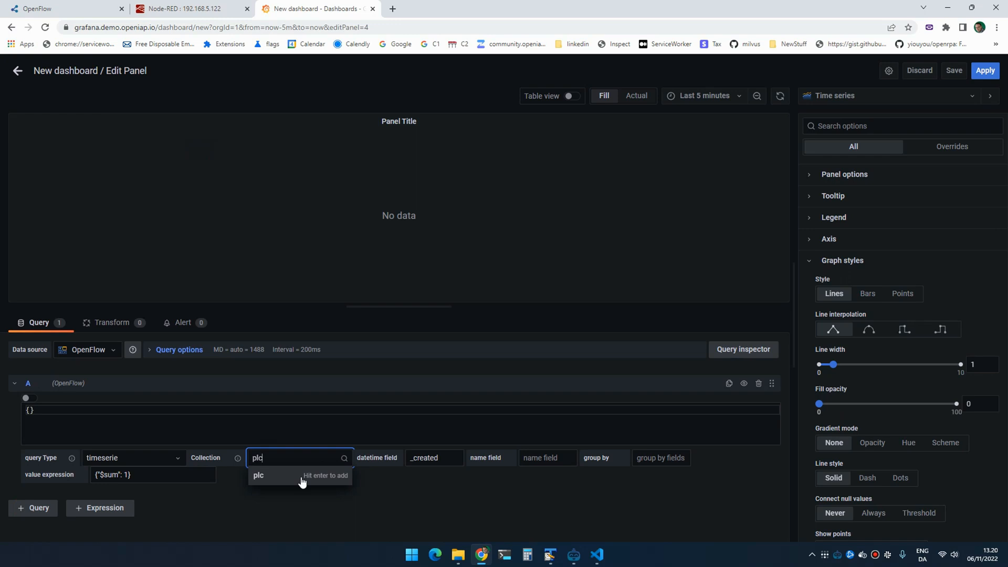
{"action": "left_click", "coordinate": [301, 477]}
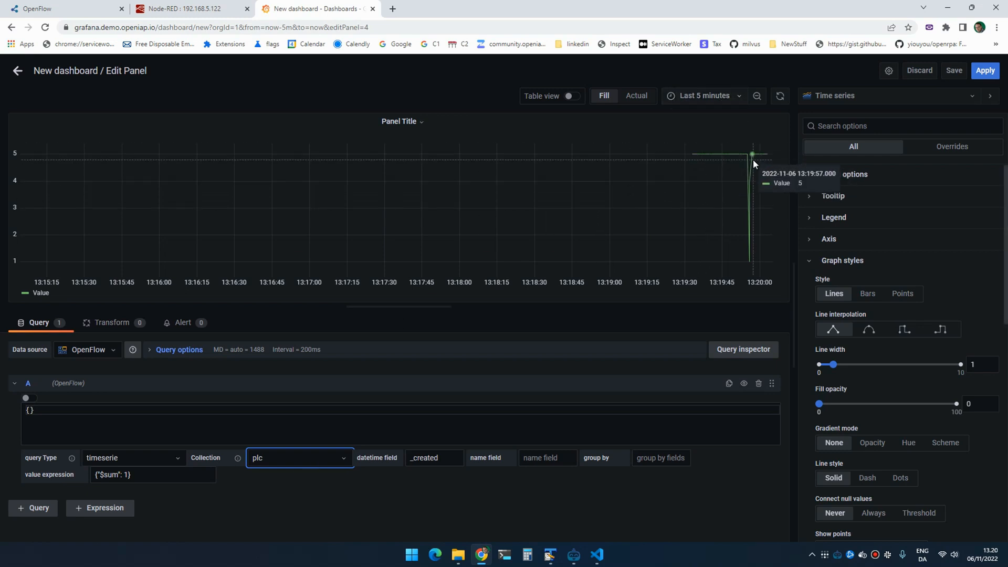
Replace the {"$sum": 1} expression with {"$avg": "$value"} so the panel averages the stored value
{"action": "double_click", "coordinate": [111, 474]}
{"action": "type", "text": "avg"}
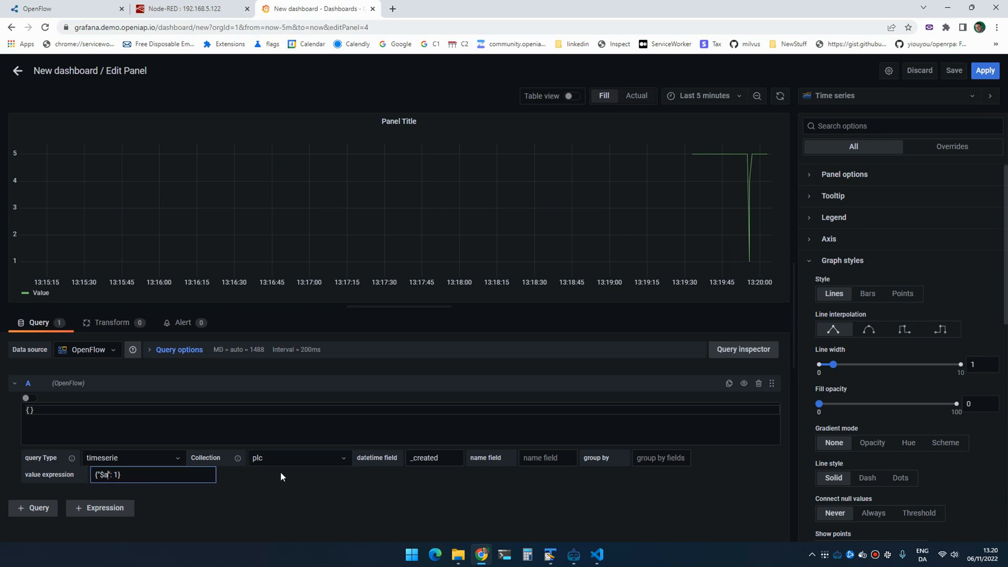
{"action": "key", "text": "Right"}
{"action": "key", "text": "Right"}
{"action": "key", "text": "Right"}
{"action": "key", "text": "BackSpace"}
{"action": "type", "text": "\""}
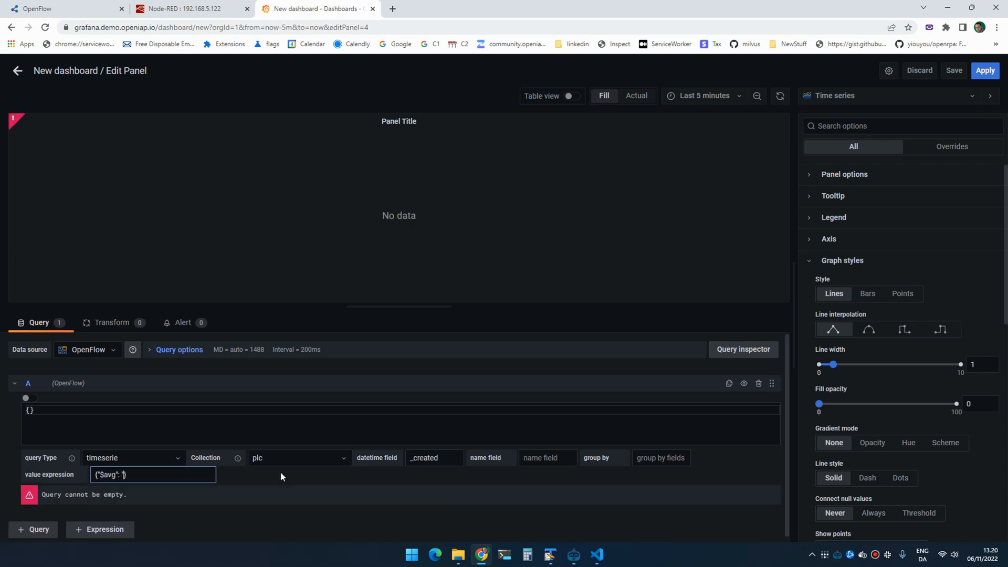
{"action": "type", "text": "$value2"}
{"action": "key", "text": "BackSpace"}
{"action": "type", "text": "\""}
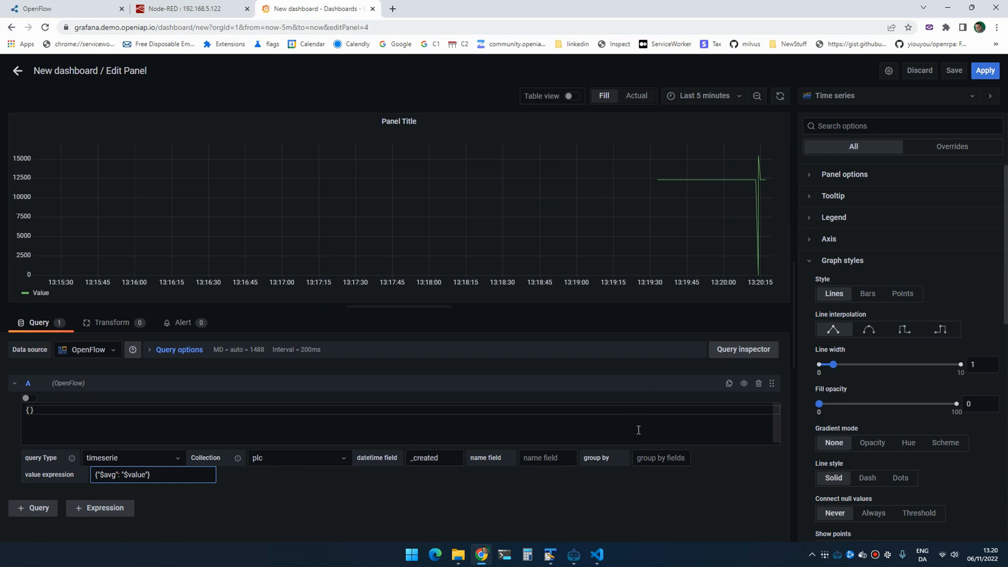
{"action": "left_click", "coordinate": [661, 458]}
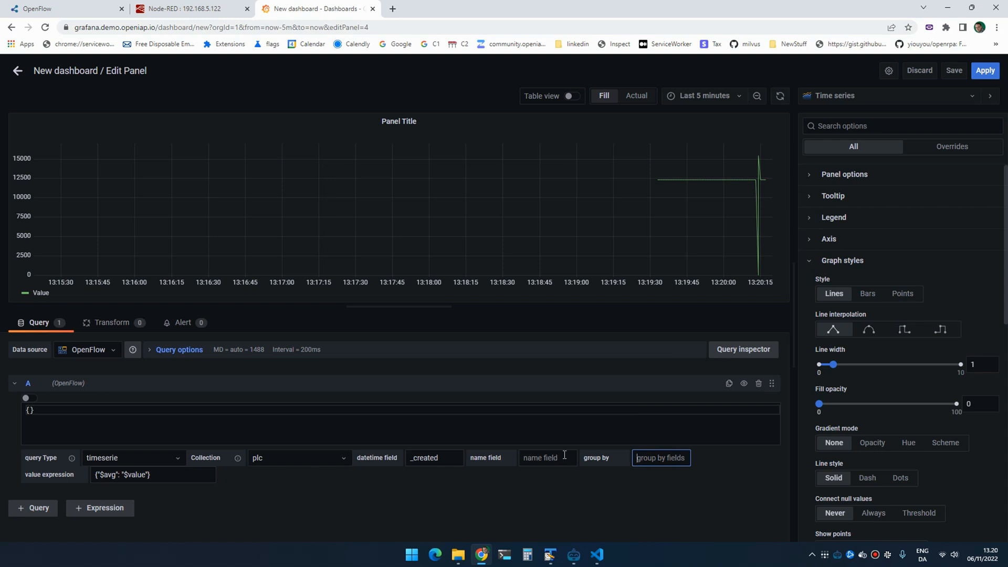
{"action": "type", "text": "meter"}
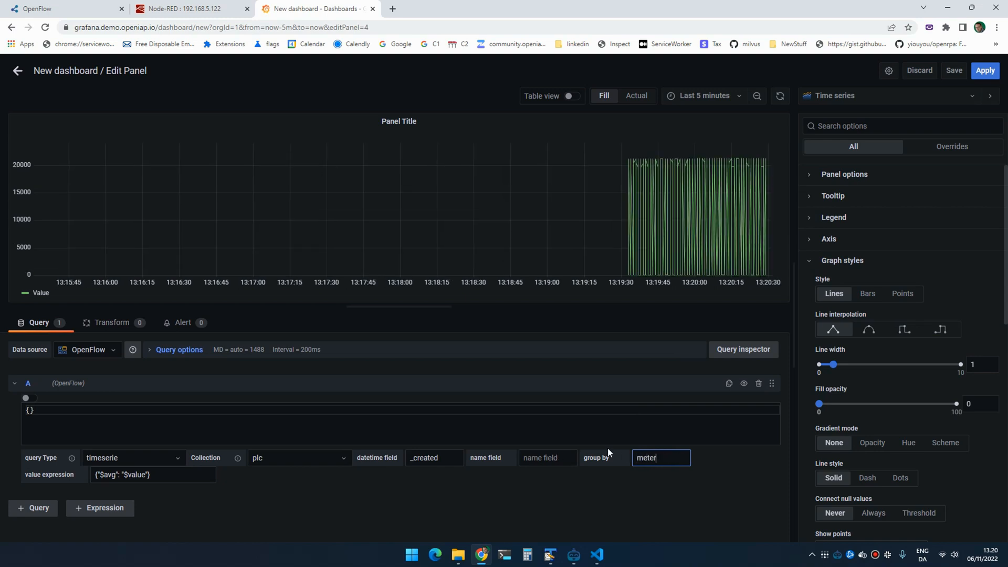
Group the series by meter and name each line {{meter}} before leaving Edit Panel
{"action": "double_click", "coordinate": [633, 459]}
{"action": "left_click", "coordinate": [554, 458]}
{"action": "type", "text": "{{meter}}"}
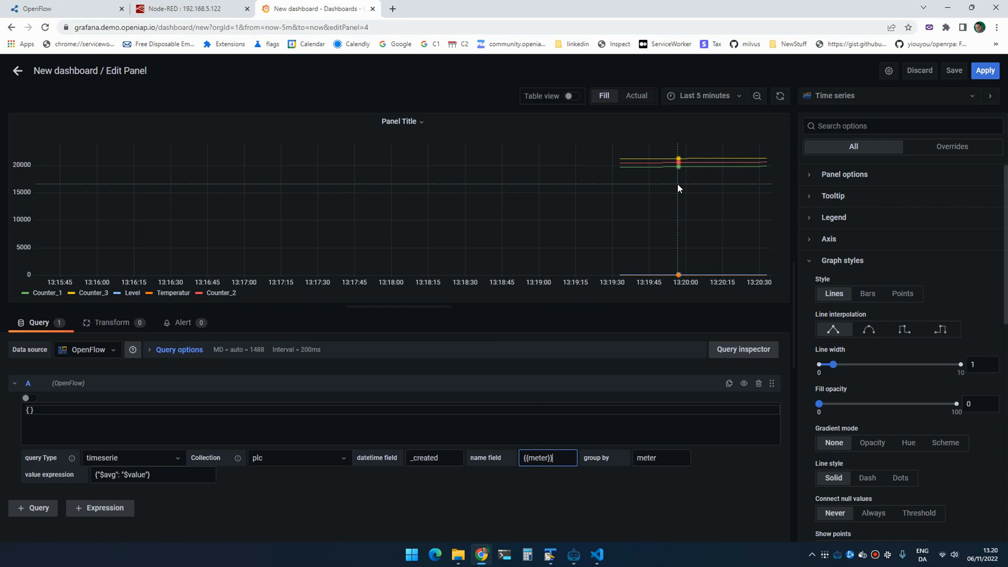
{"action": "mouse_move", "coordinate": [690, 167]}
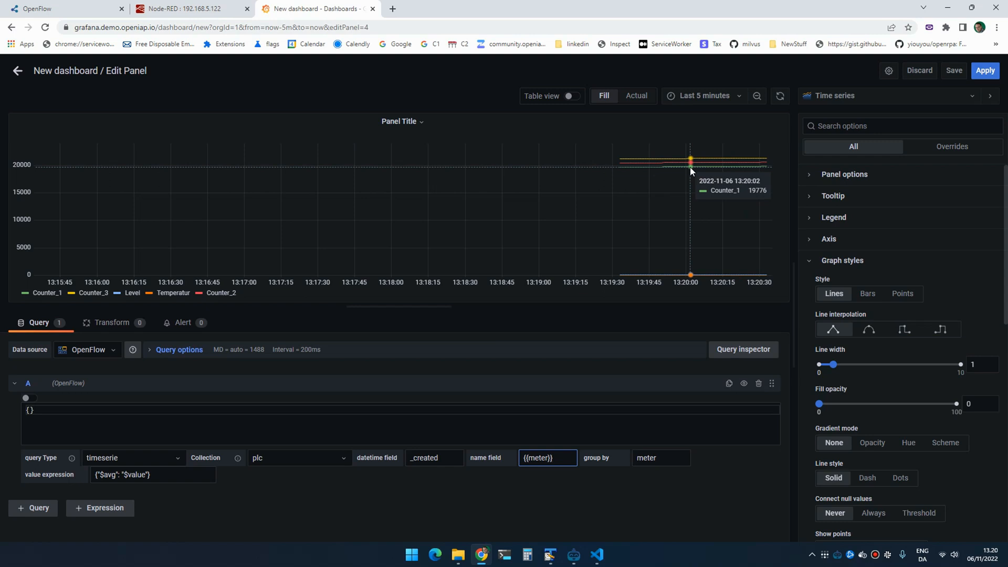
{"action": "left_click", "coordinate": [984, 70]}
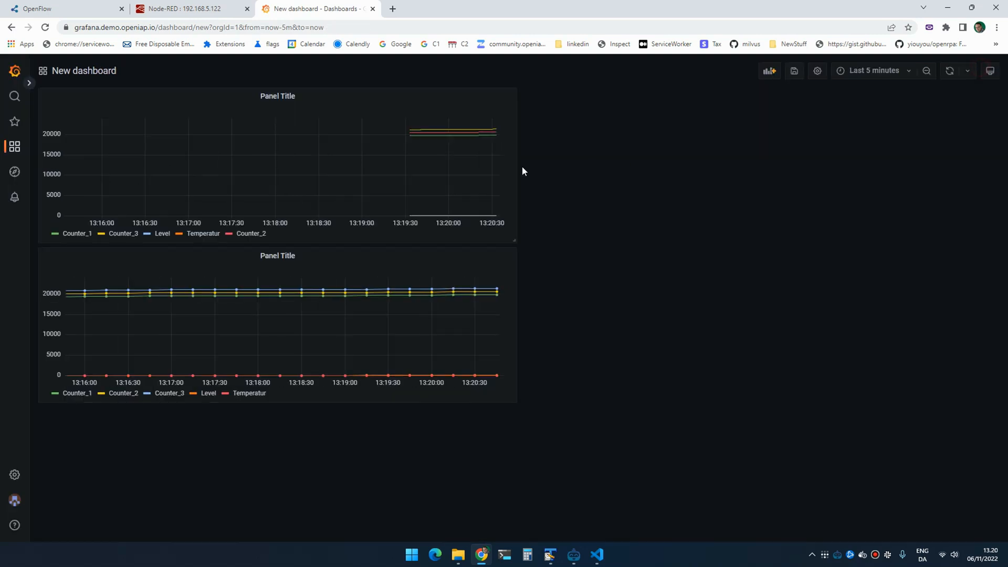